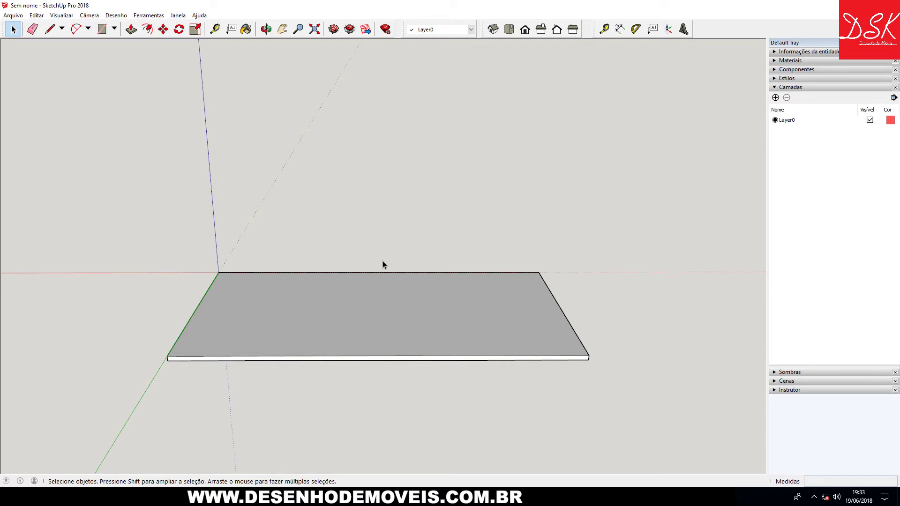
# - Orbit to a low front view and undo a wrongly sized first rectangle on the slab
pyautogui.moveTo(326, 280); pyautogui.dragTo(296, 282, button='middle')
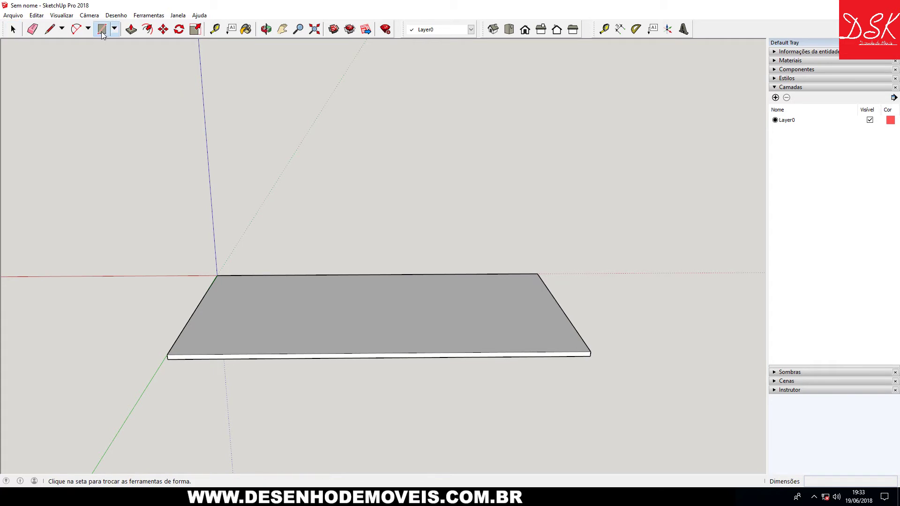
pyautogui.moveTo(185, 129)
pyautogui.mouseDown(button='middle')
pyautogui.moveTo(192, 47)
pyautogui.moveTo(328, 267)
pyautogui.mouseUp(button='middle')
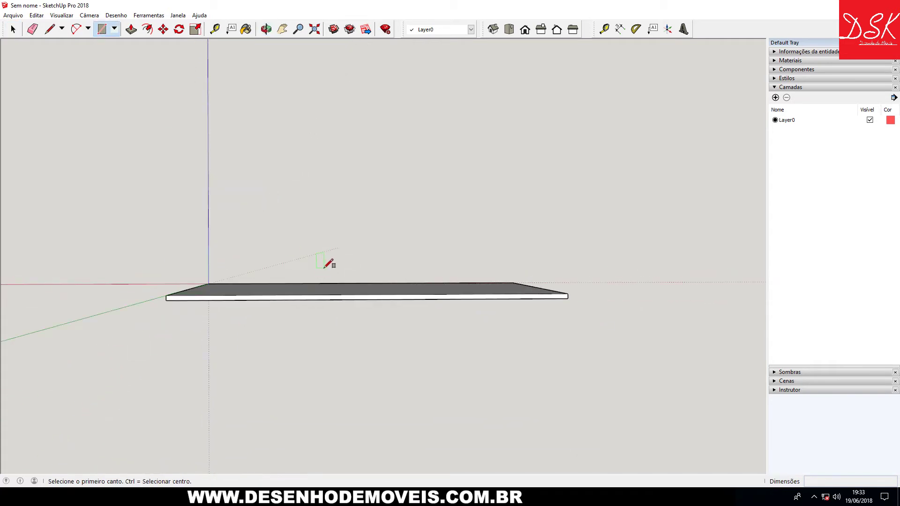
pyautogui.click(293, 287)
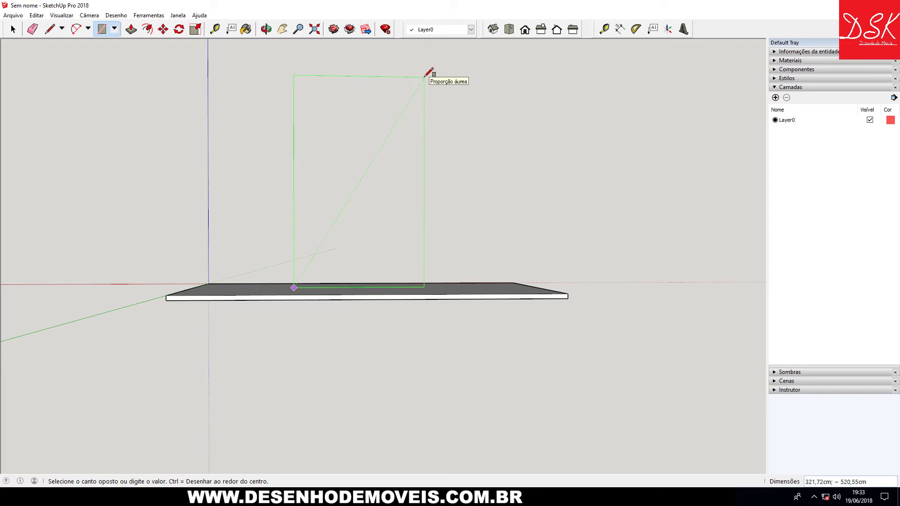
pyautogui.write('1')
pyautogui.write('15,2')
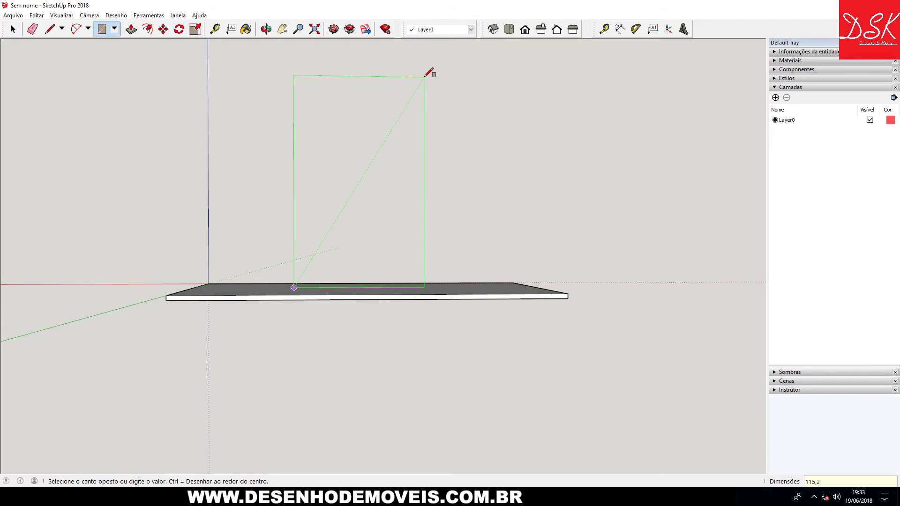
pyautogui.press('Return')
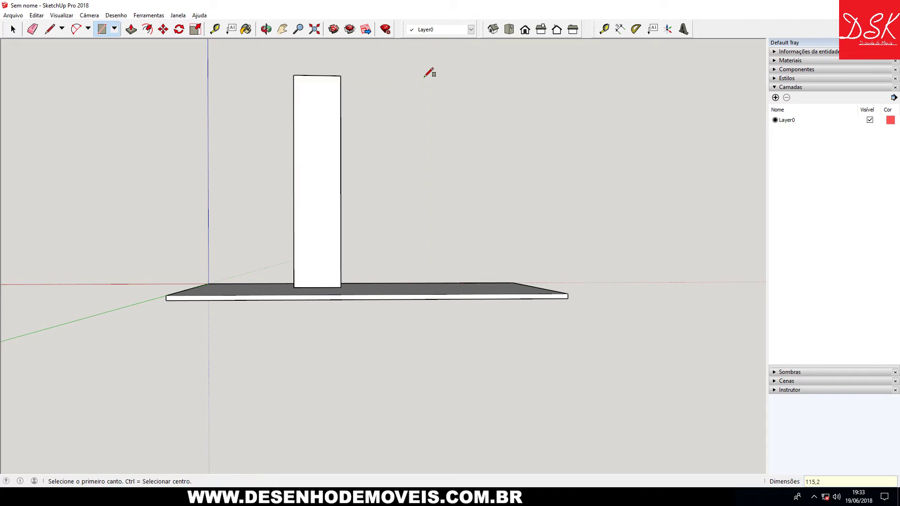
pyautogui.hotkey('ctrl', 'z')
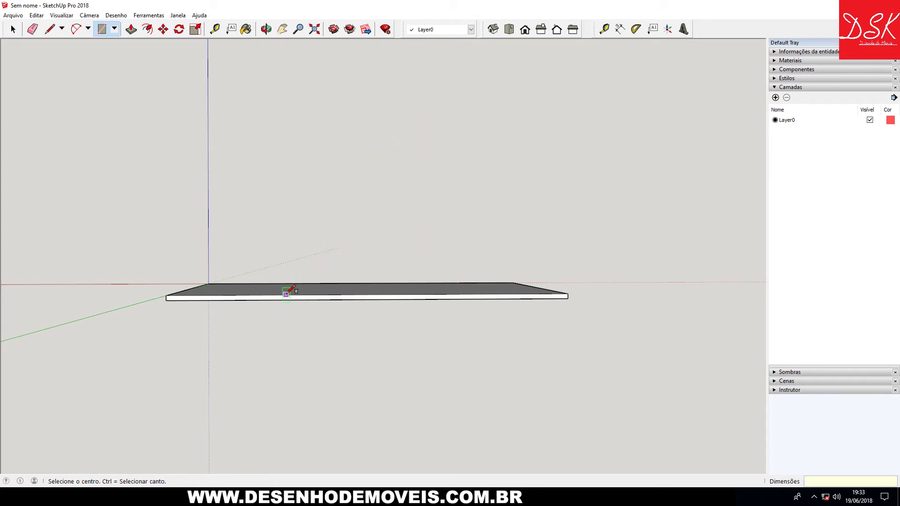
pyautogui.click(284, 287)
pyautogui.press('Escape')
# - Restart the Rectangle tool on the slab and cancel a mistyped second attempt
pyautogui.click(13, 29)
pyautogui.click(103, 29)
pyautogui.click(299, 283)
pyautogui.write('115,2')
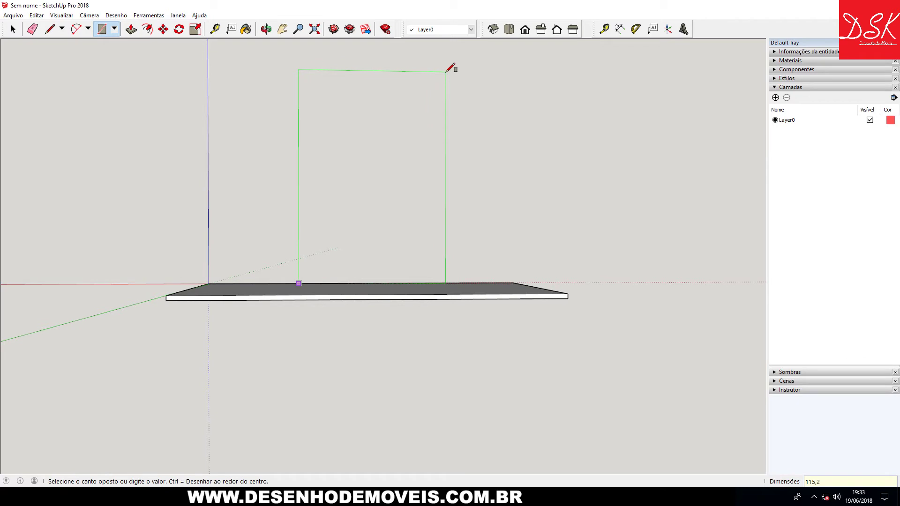
pyautogui.press('BackSpace')
pyautogui.press('BackSpace')
pyautogui.press('BackSpace')
pyautogui.press('Escape')
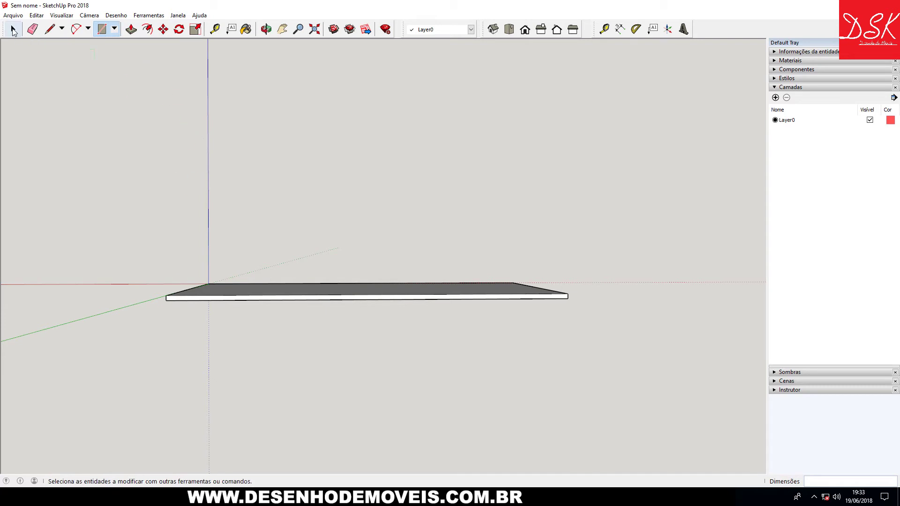
# - Draw the upright 115,2 by 181 cm rectangle on the slab and zoom in on it
pyautogui.click(302, 287)
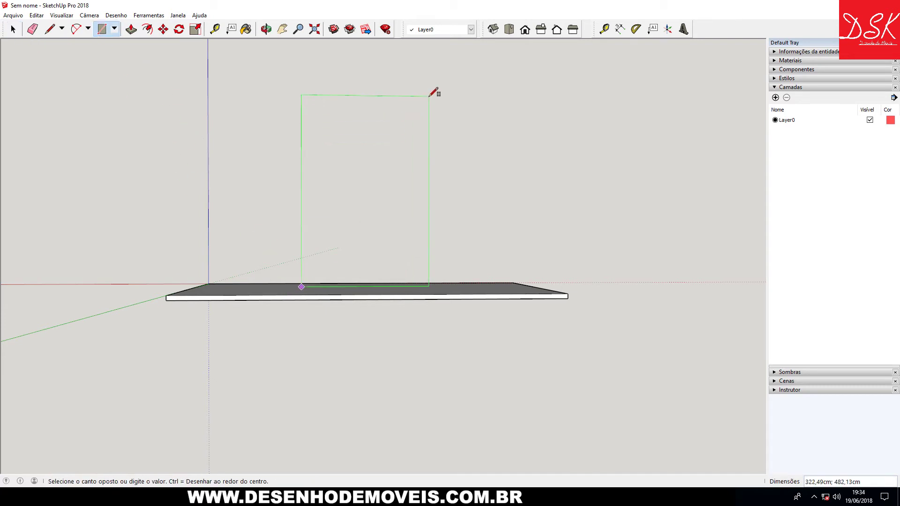
pyautogui.write('11')
pyautogui.press('Return')
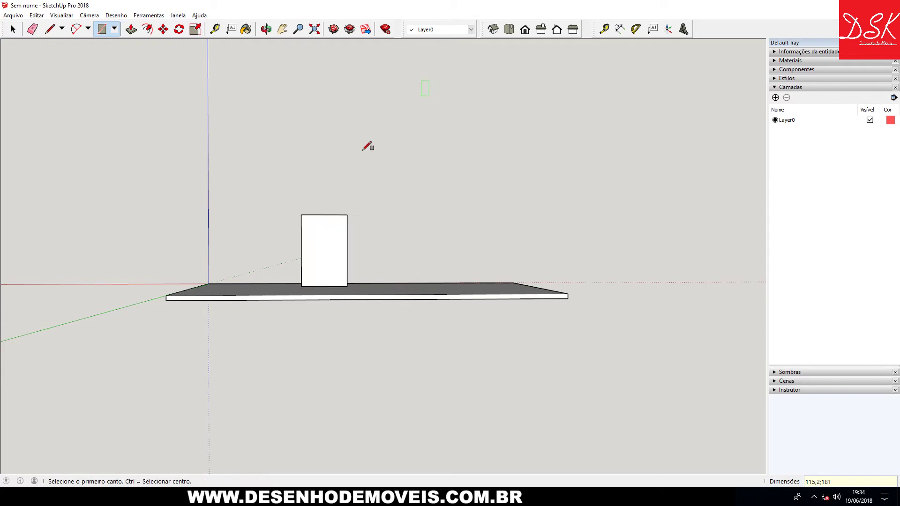
pyautogui.scroll(1, 262, 225)
pyautogui.scroll(3, 328, 248)
pyautogui.moveTo(398, 261); pyautogui.dragTo(337, 213, button='middle')
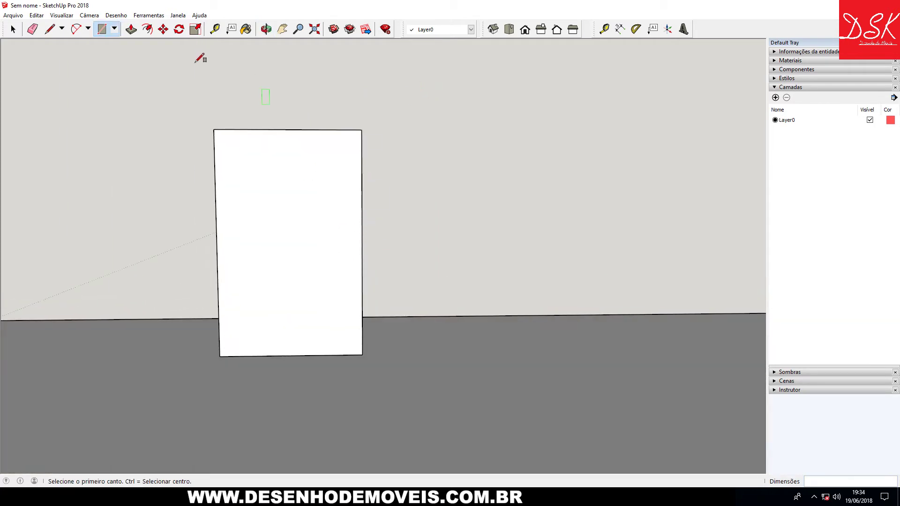
# - Measure the rectangle's width and height with the Tape Measure
pyautogui.click(217, 30)
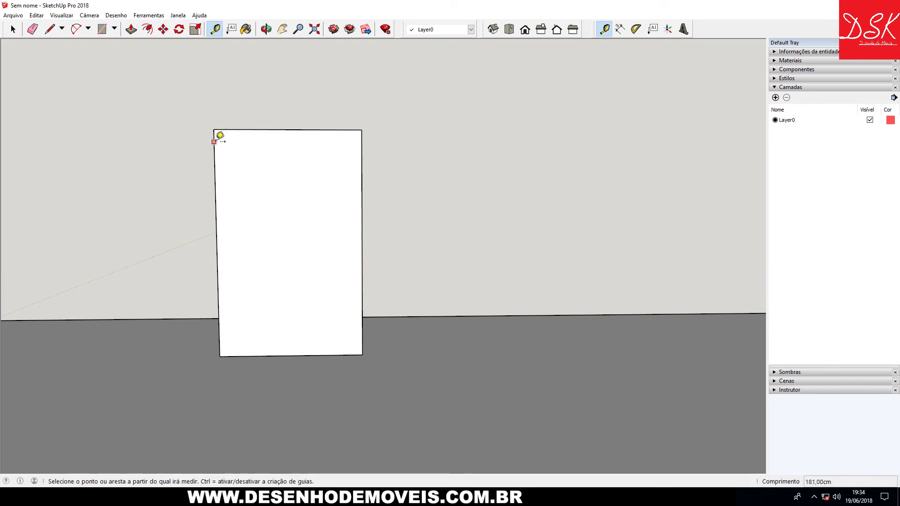
pyautogui.click(213, 142)
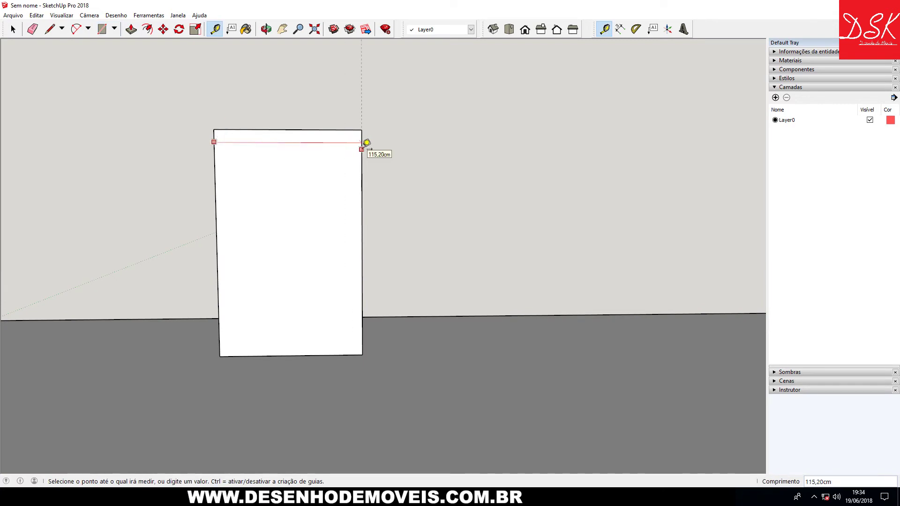
pyautogui.press('Escape')
pyautogui.click(288, 130)
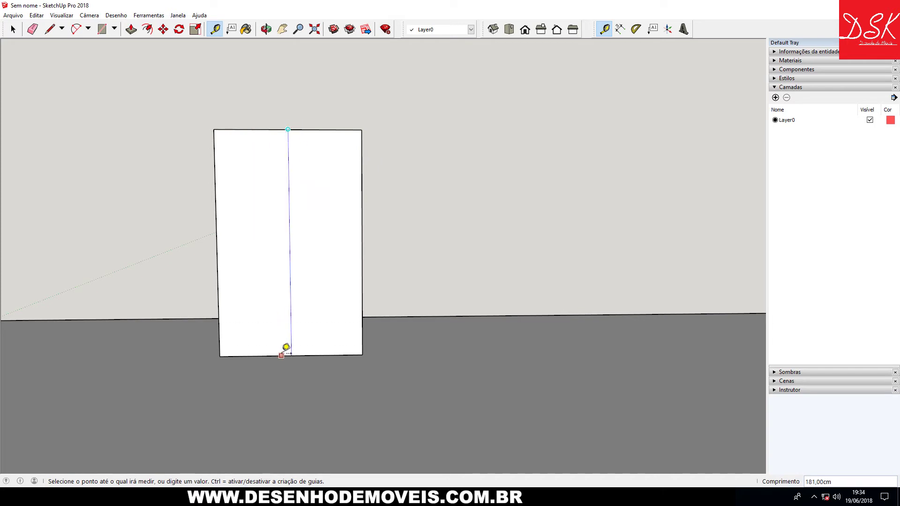
pyautogui.click(286, 348)
pyautogui.moveTo(134, 139)
pyautogui.mouseDown(button='middle')
pyautogui.moveTo(129, 56)
pyautogui.moveTo(155, 74)
pyautogui.mouseUp(button='middle')
pyautogui.press('space')
pyautogui.click(279, 183)
pyautogui.moveTo(322, 158); pyautogui.dragTo(256, 184, button='middle')
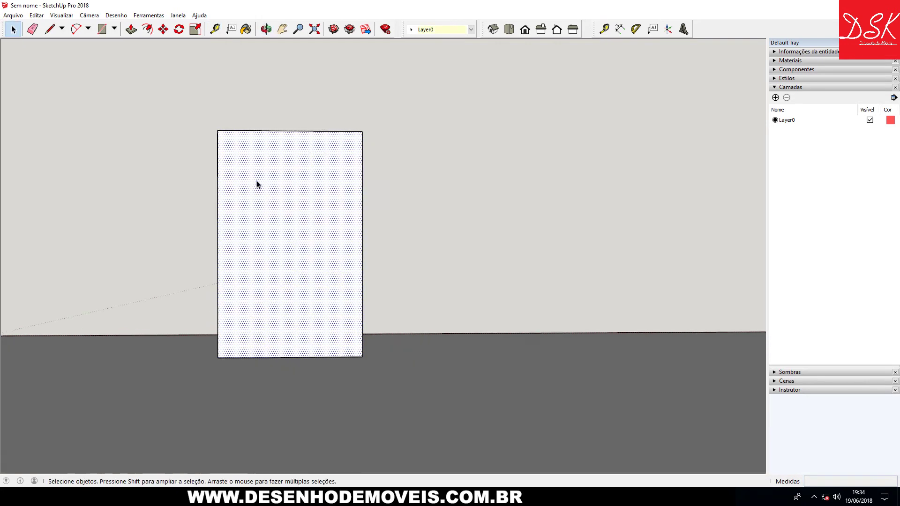
# - Place vertical guides 28 cm in from the left and right edges
pyautogui.click(215, 29)
pyautogui.click(217, 244)
pyautogui.write('28')
pyautogui.press('Return')
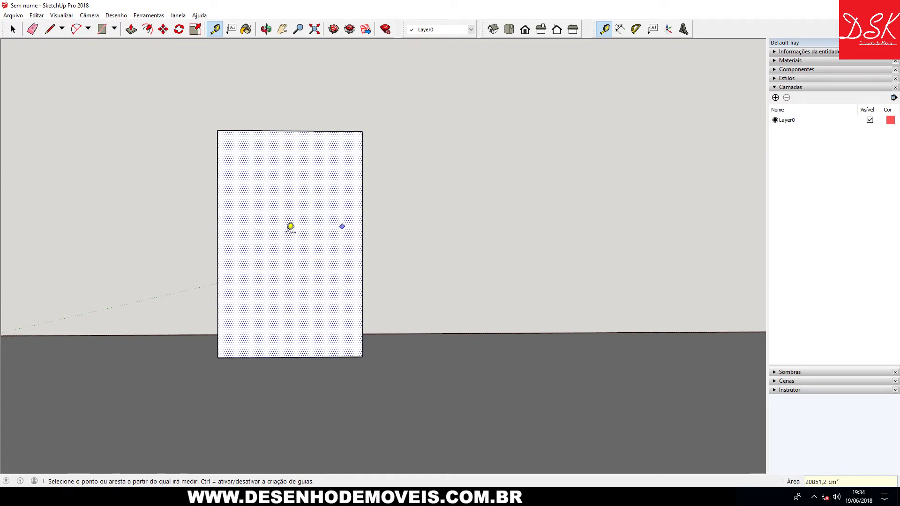
pyautogui.click(218, 252)
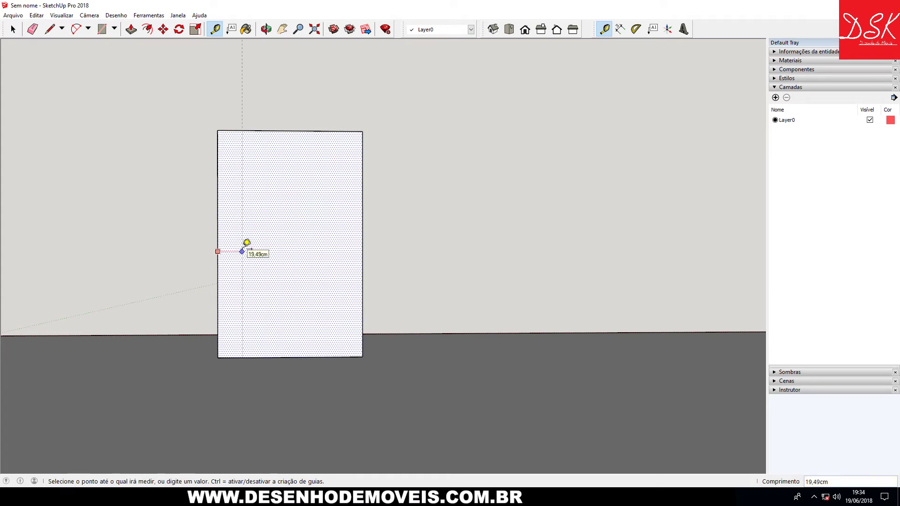
pyautogui.press('Escape')
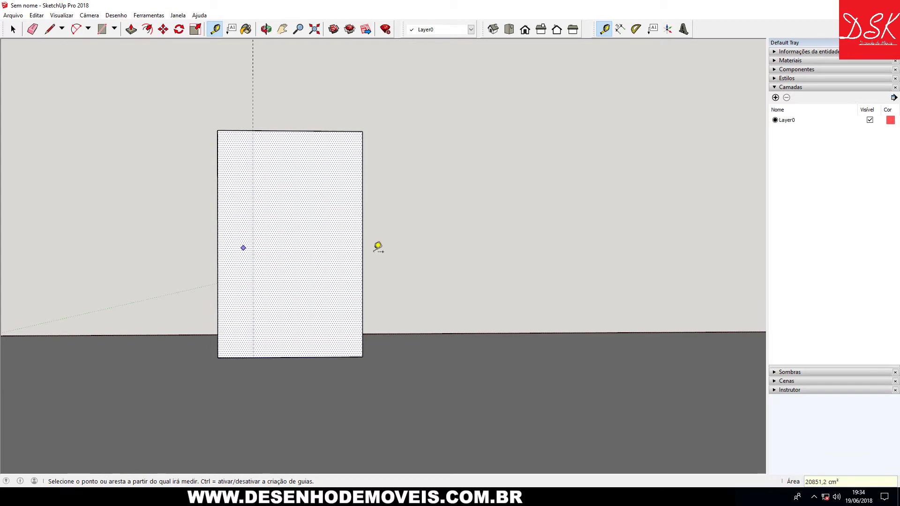
pyautogui.click(363, 244)
pyautogui.write('28')
pyautogui.press('Return')
# - Draw full-height lines on both guides and at the top edge's midpoint
pyautogui.click(50, 29)
pyautogui.click(253, 130)
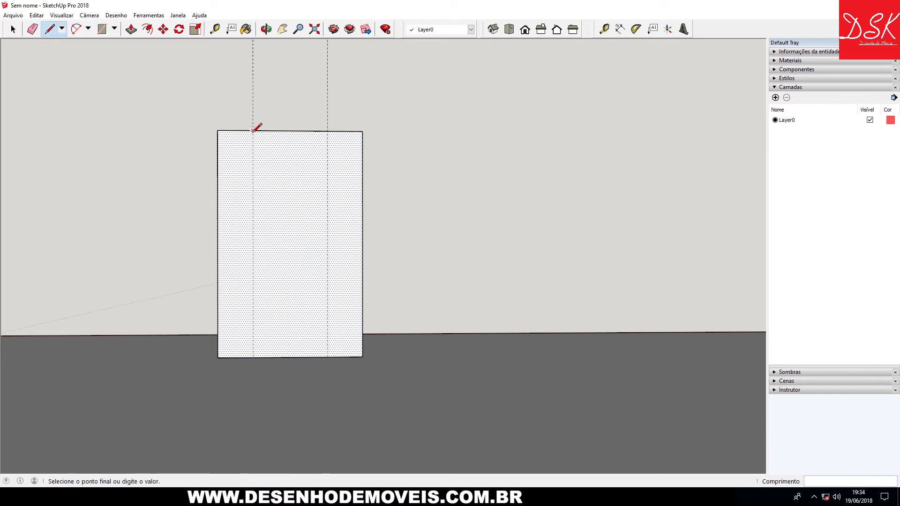
pyautogui.click(253, 353)
pyautogui.click(327, 131)
pyautogui.click(327, 356)
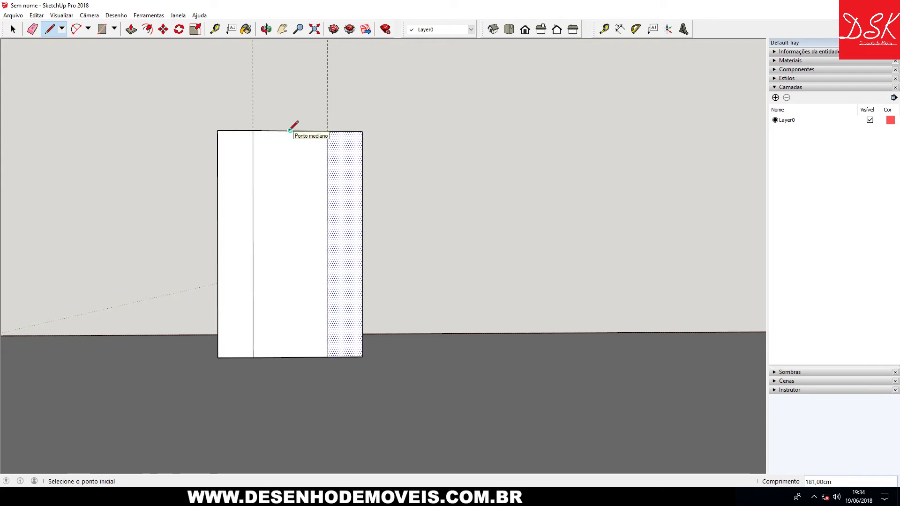
pyautogui.click(290, 131)
pyautogui.click(290, 357)
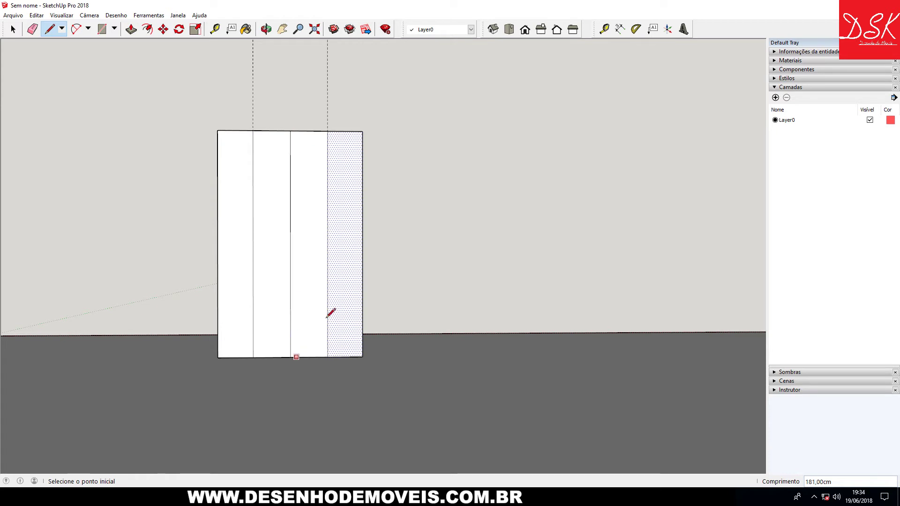
pyautogui.click(13, 29)
pyautogui.click(148, 107)
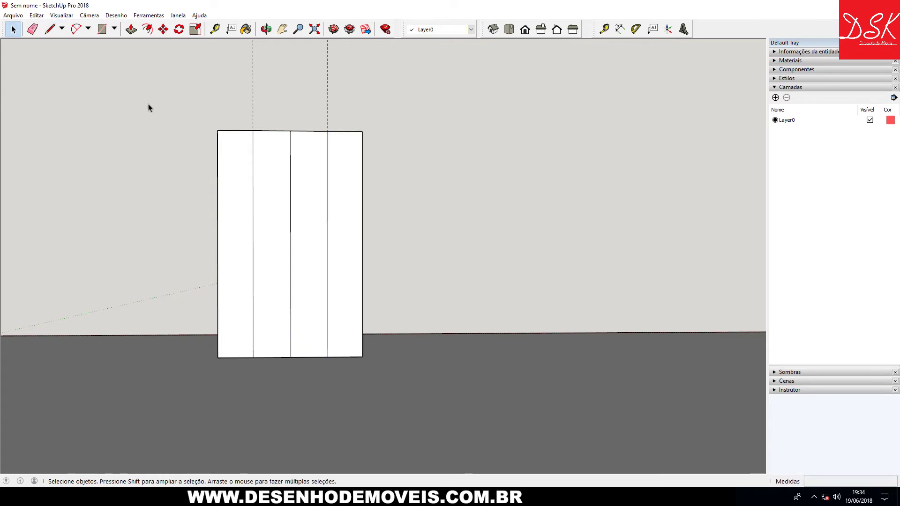
# - Make the four-strip panel into a group
pyautogui.click(327, 107)
pyautogui.tripleClick(240, 187)
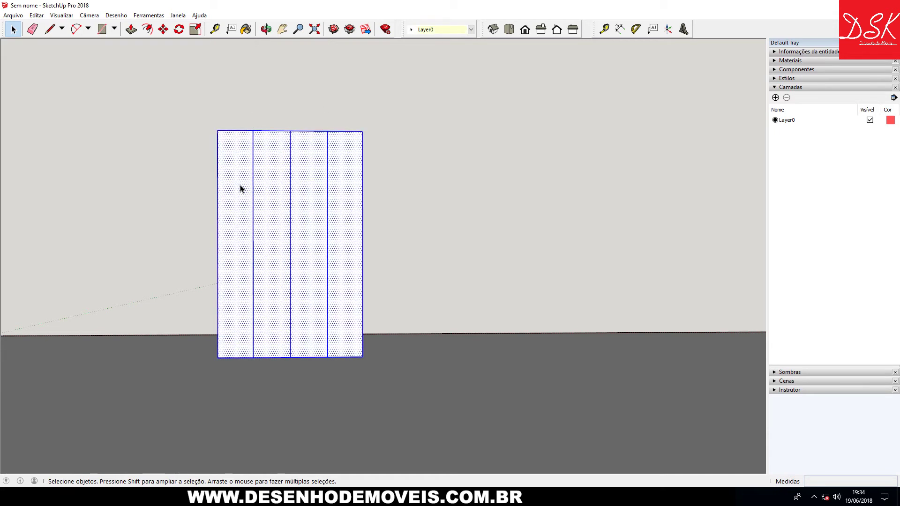
pyautogui.rightClick(240, 189)
pyautogui.click(256, 264)
pyautogui.click(447, 220)
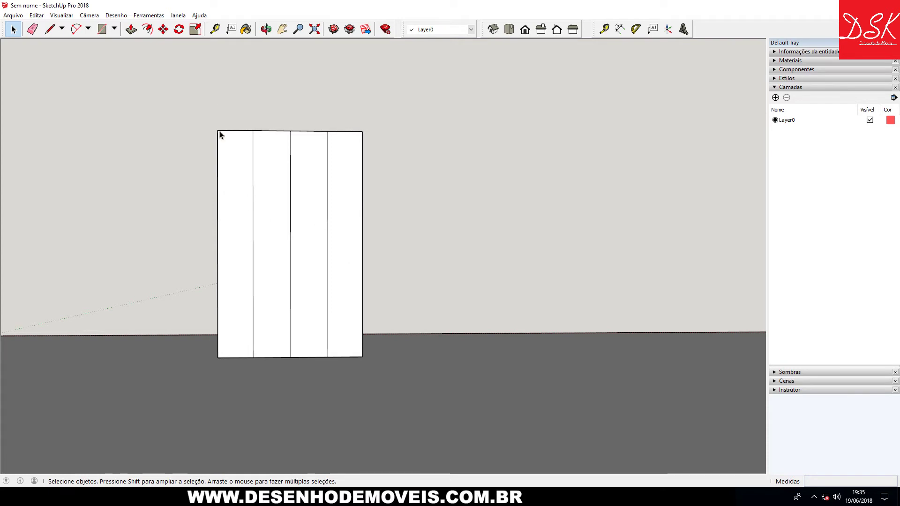
# - Inside the group, push/pull the first strip to a typed thickness and repeat on two more strips
pyautogui.moveTo(157, 195); pyautogui.dragTo(159, 94, button='middle')
pyautogui.doubleClick(274, 182)
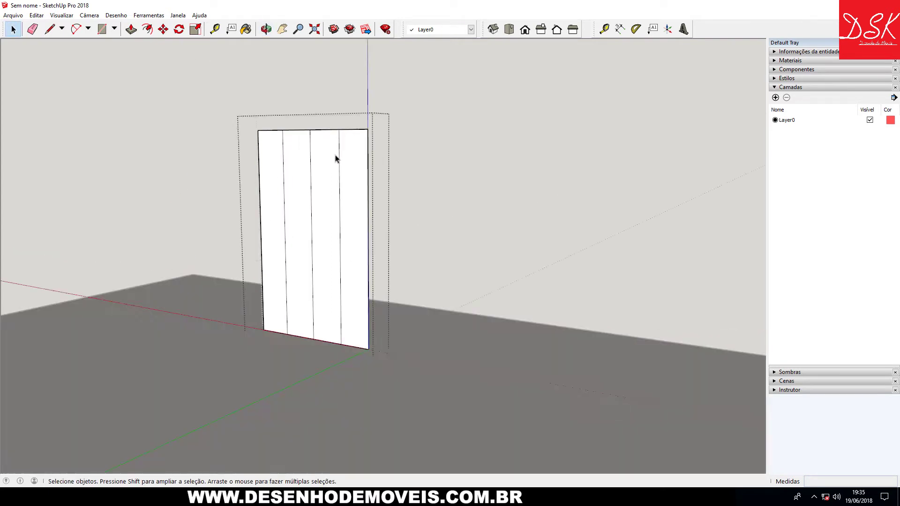
pyautogui.moveTo(335, 157); pyautogui.dragTo(185, 64, button='middle')
pyautogui.press('p')
pyautogui.moveTo(269, 61); pyautogui.dragTo(278, 233, button='middle')
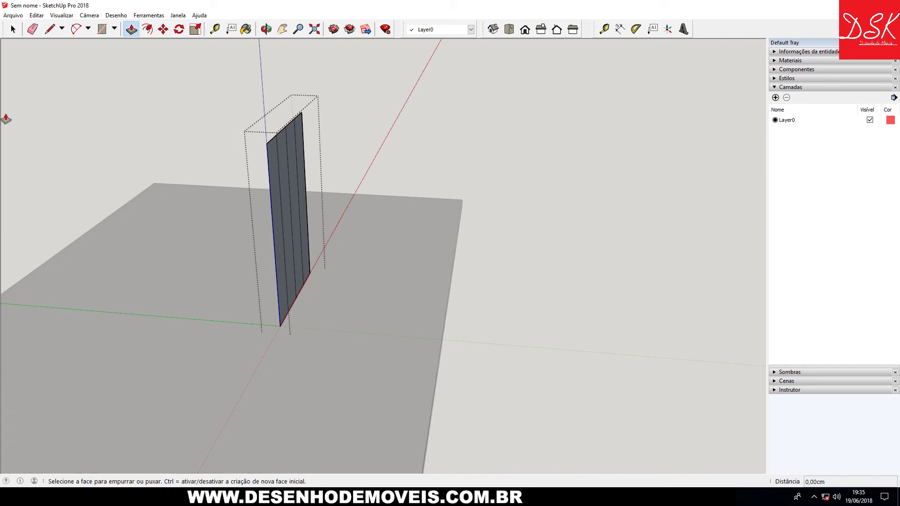
pyautogui.click(280, 234)
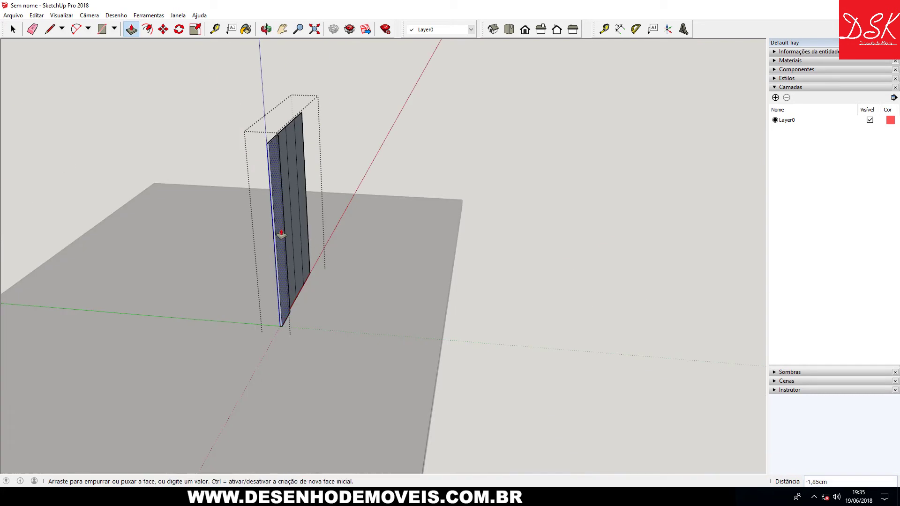
pyautogui.write('2')
pyautogui.press('Return')
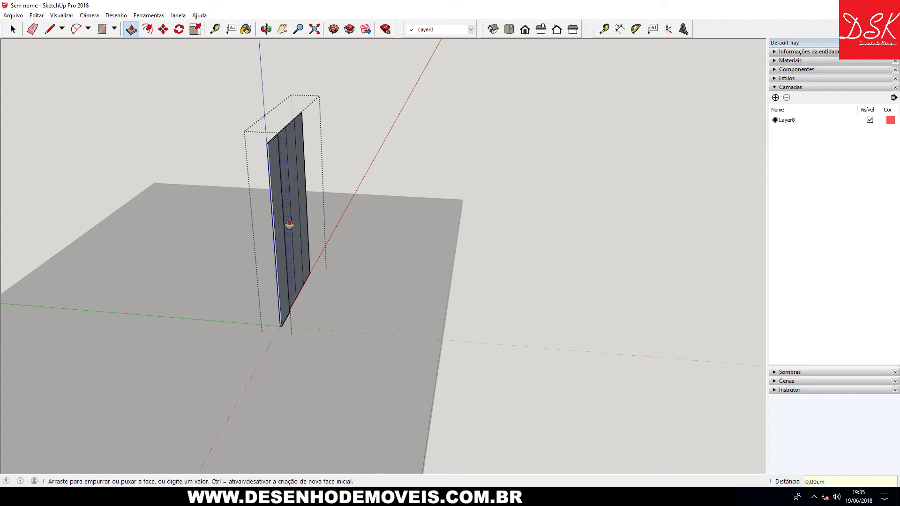
pyautogui.doubleClick(299, 209)
pyautogui.doubleClick(303, 201)
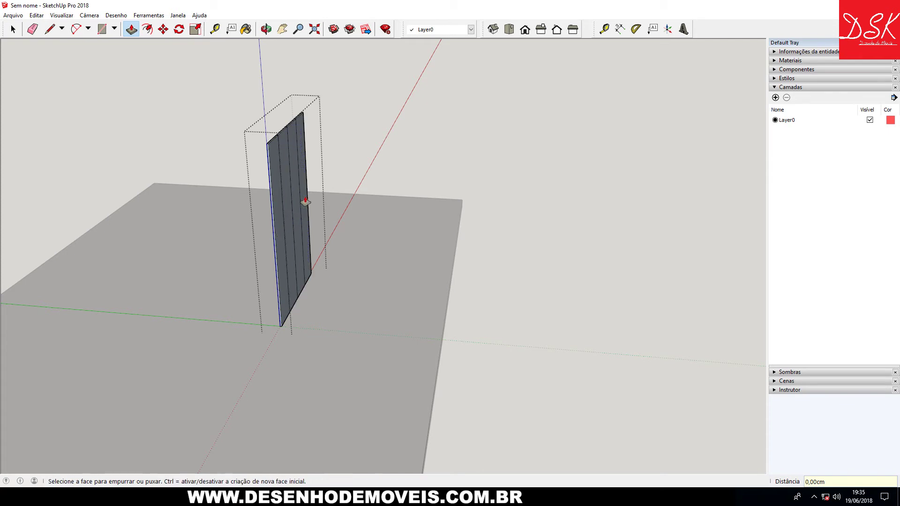
pyautogui.click(13, 29)
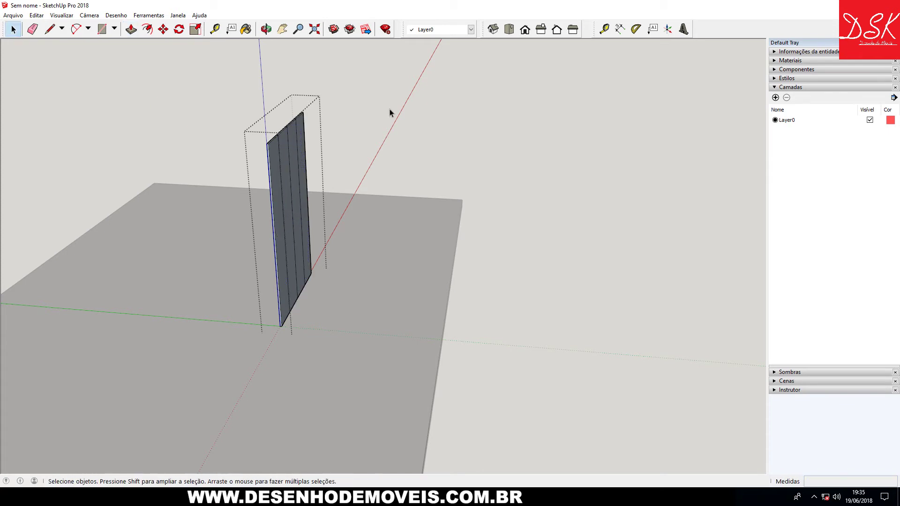
pyautogui.moveTo(389, 112); pyautogui.dragTo(287, 131, button='middle')
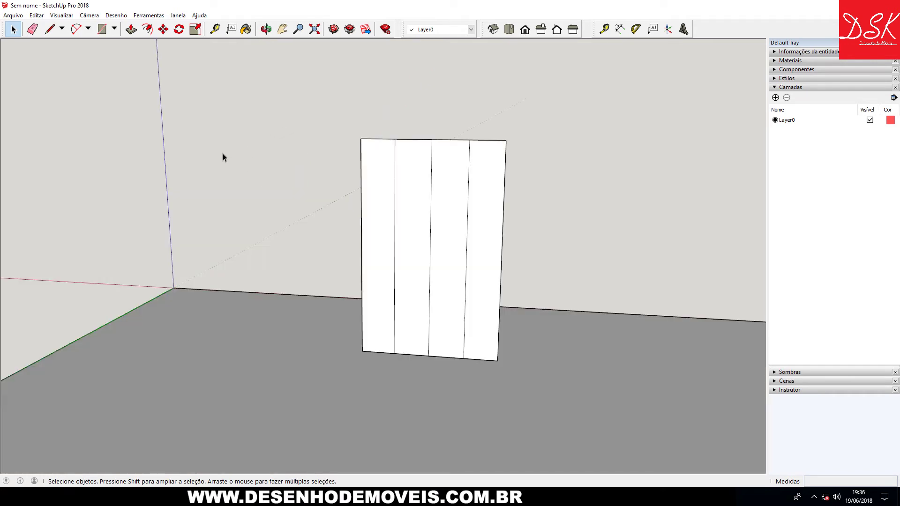
# - Add a horizontal guide 22.5 cm above the panel's bottom edge
pyautogui.moveTo(215, 155); pyautogui.dragTo(297, 125, button='middle')
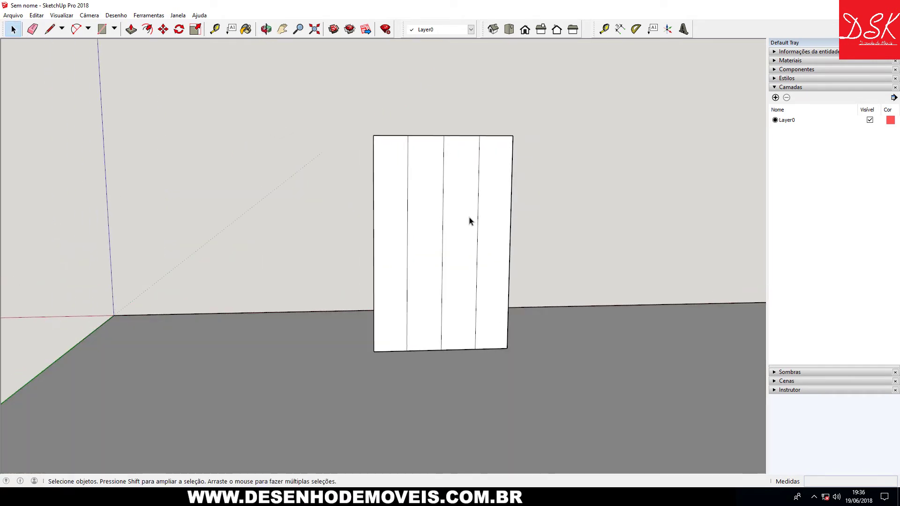
pyautogui.moveTo(533, 229); pyautogui.dragTo(322, 172, button='middle')
pyautogui.scroll(3, 263, 267)
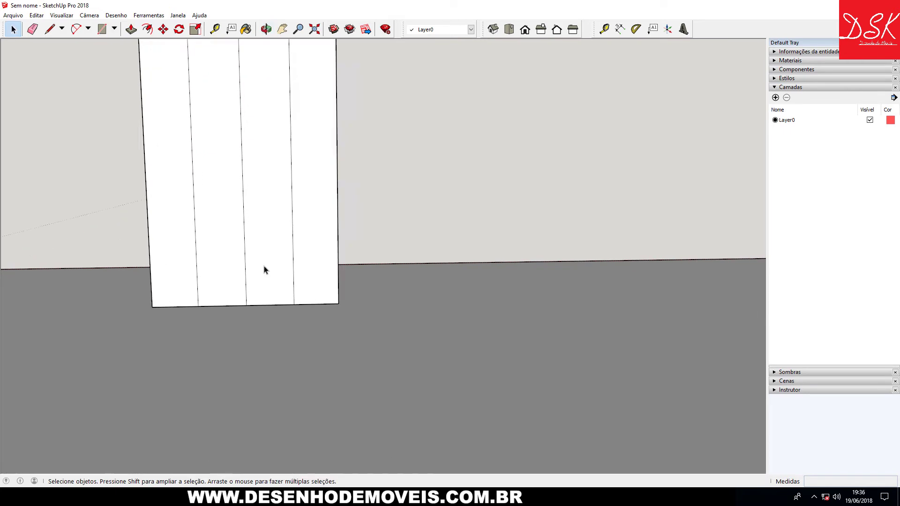
pyautogui.scroll(-2, 345, 314)
pyautogui.click(215, 29)
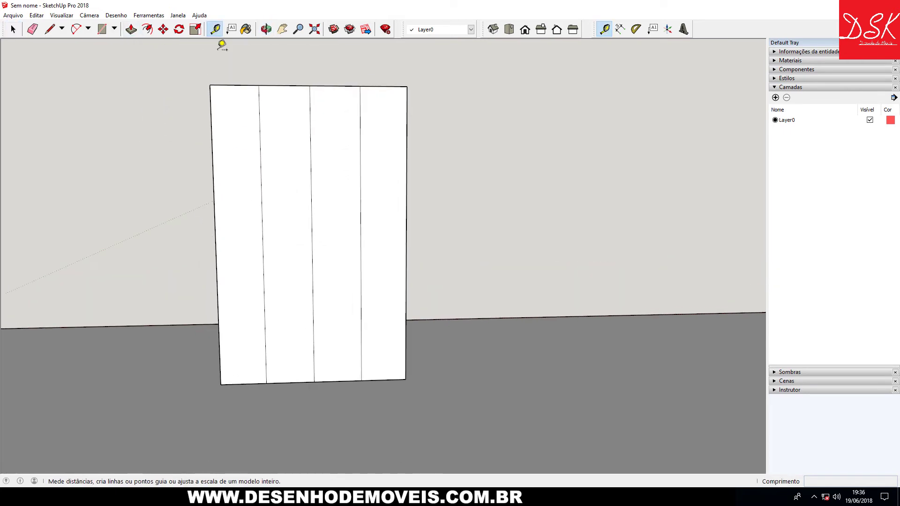
pyautogui.click(314, 382)
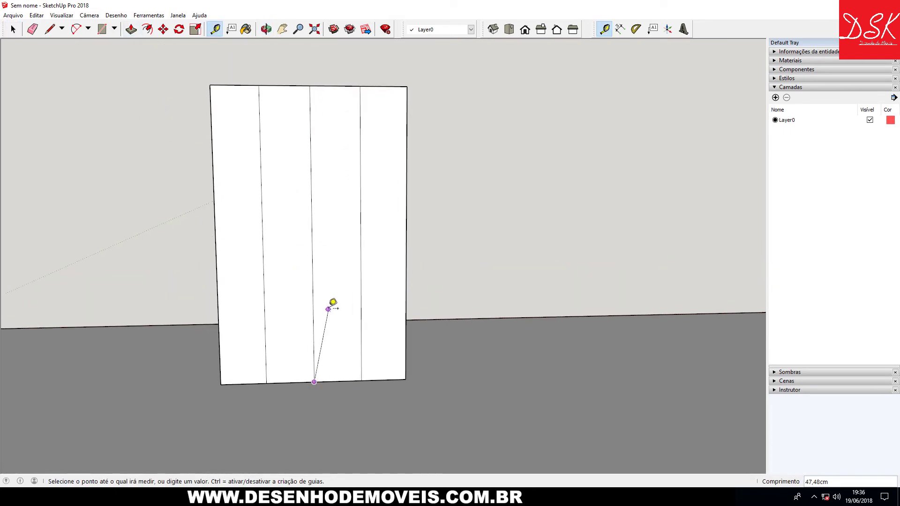
pyautogui.click(329, 312)
pyautogui.click(338, 381)
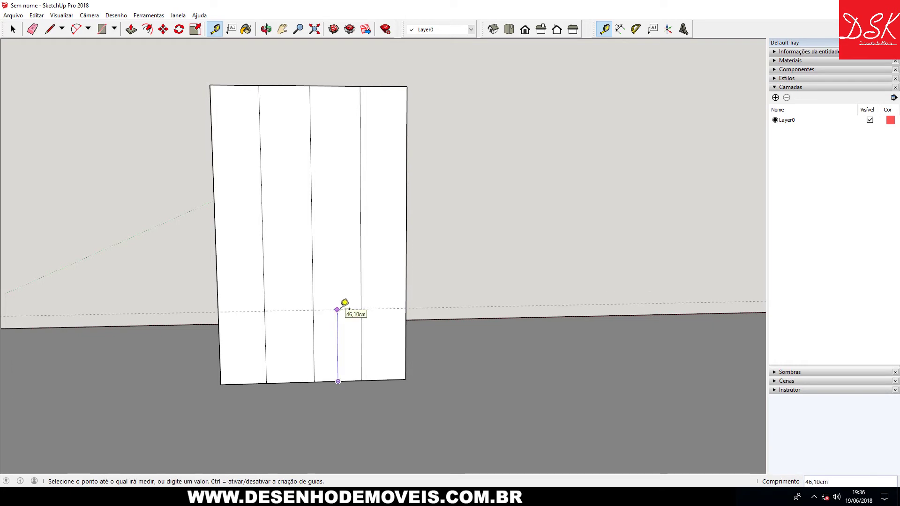
pyautogui.write('22,5')
pyautogui.press('Return')
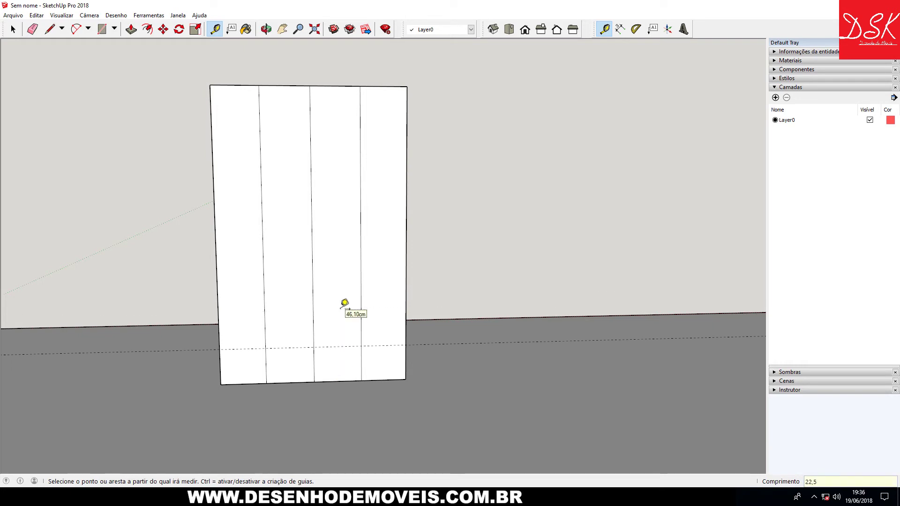
pyautogui.press('o')
pyautogui.moveTo(156, 151); pyautogui.dragTo(155, 131)
pyautogui.press('t')
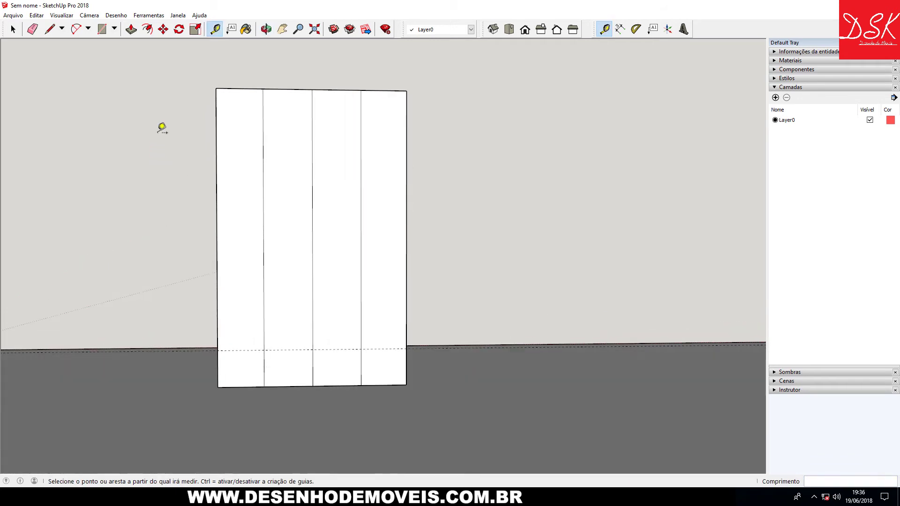
# - Draw a 115.20 × 1.5 cm strip rectangle across the panel on the guide
pyautogui.click(102, 29)
pyautogui.click(217, 349)
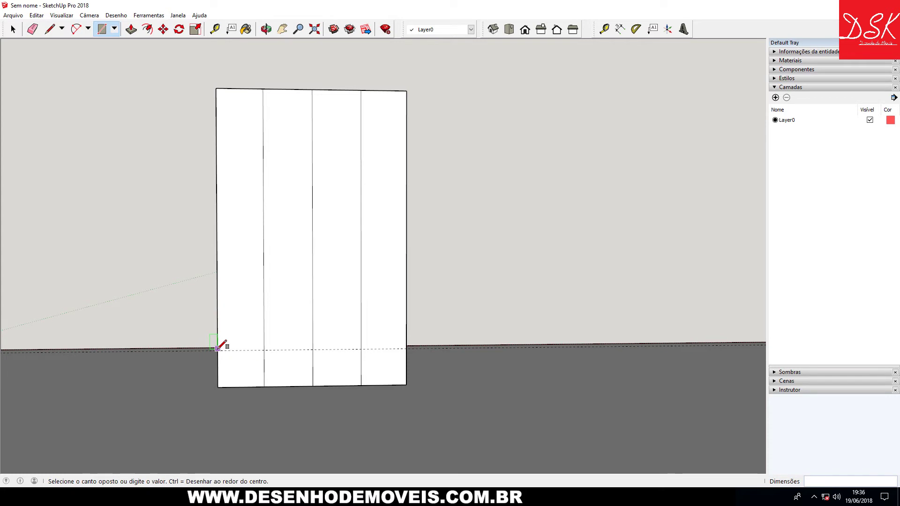
pyautogui.click(217, 350)
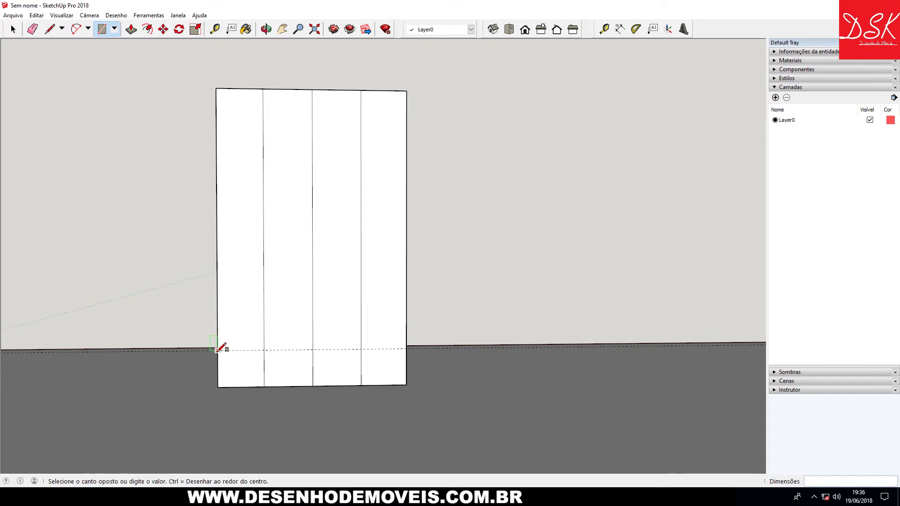
pyautogui.click(407, 348)
pyautogui.press('Escape')
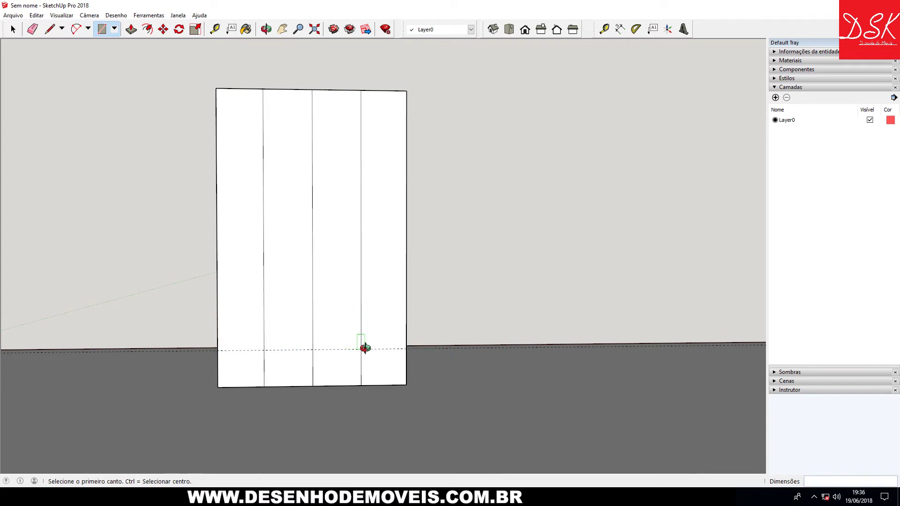
pyautogui.scroll(2, 403, 347)
pyautogui.scroll(3, 409, 347)
pyautogui.click(408, 349)
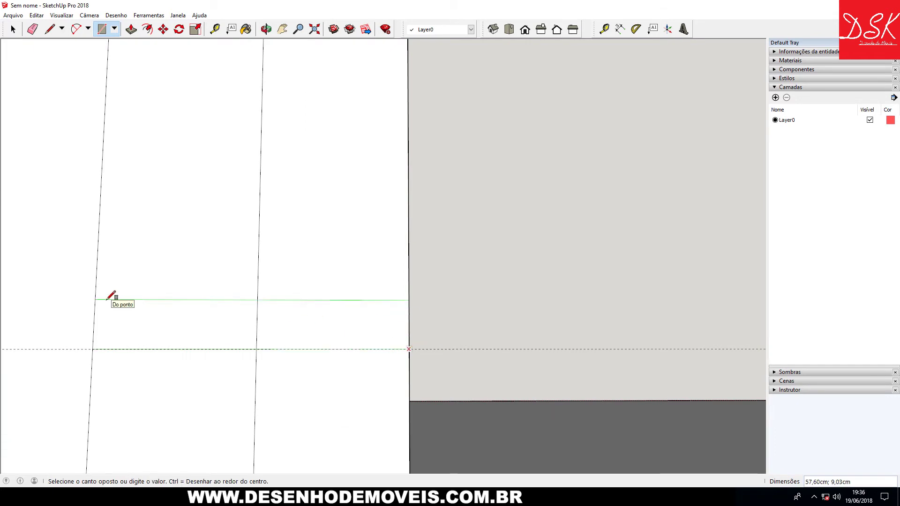
pyautogui.keyDown('shift'); pyautogui.moveTo(111, 296); pyautogui.dragTo(520, 328, button='middle'); pyautogui.keyUp('shift')
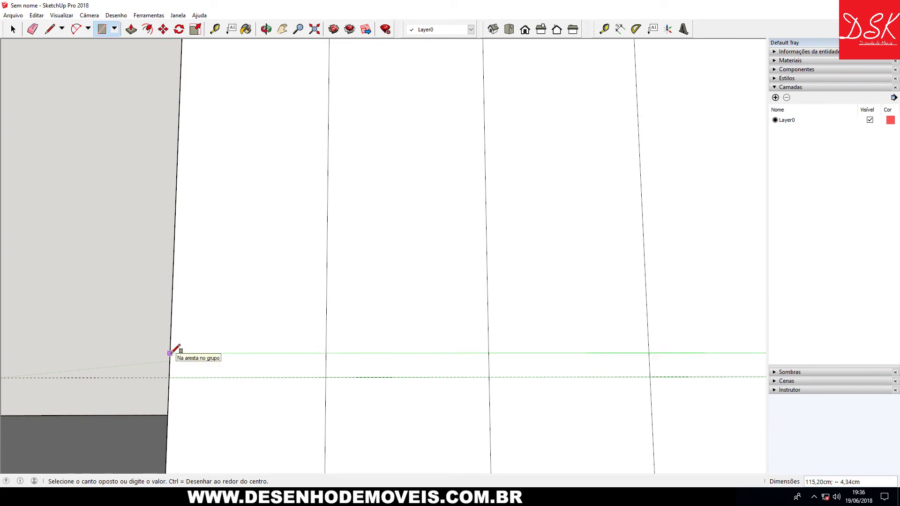
pyautogui.write('11')
pyautogui.press('Return')
# - Add another guide 22.7 above the strip
pyautogui.click(13, 29)
pyautogui.click(196, 370)
pyautogui.scroll(-2, 196, 370)
pyautogui.moveTo(269, 339); pyautogui.dragTo(297, 363, button='middle')
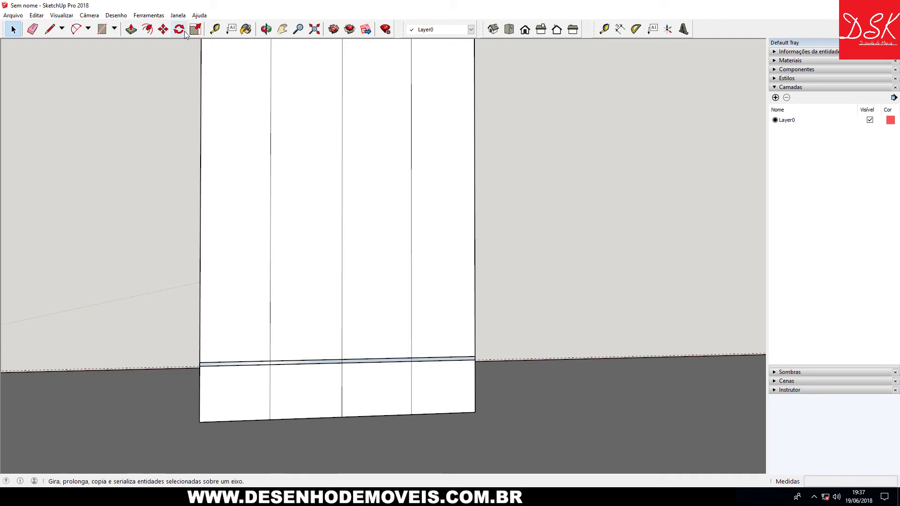
pyautogui.click(214, 29)
pyautogui.click(332, 359)
pyautogui.write('22,7')
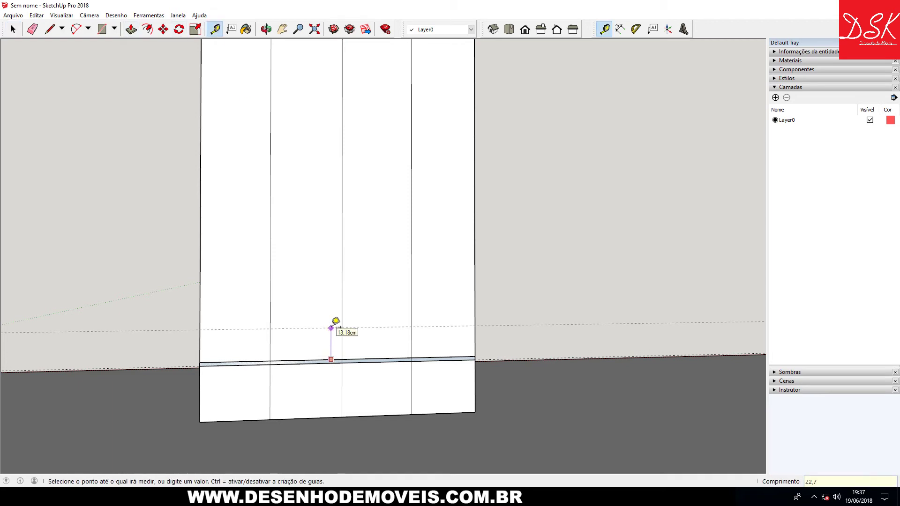
pyautogui.press('Return')
# - Make the strip its own group with Criar grupo
pyautogui.click(14, 30)
pyautogui.click(216, 367)
pyautogui.rightClick(216, 367)
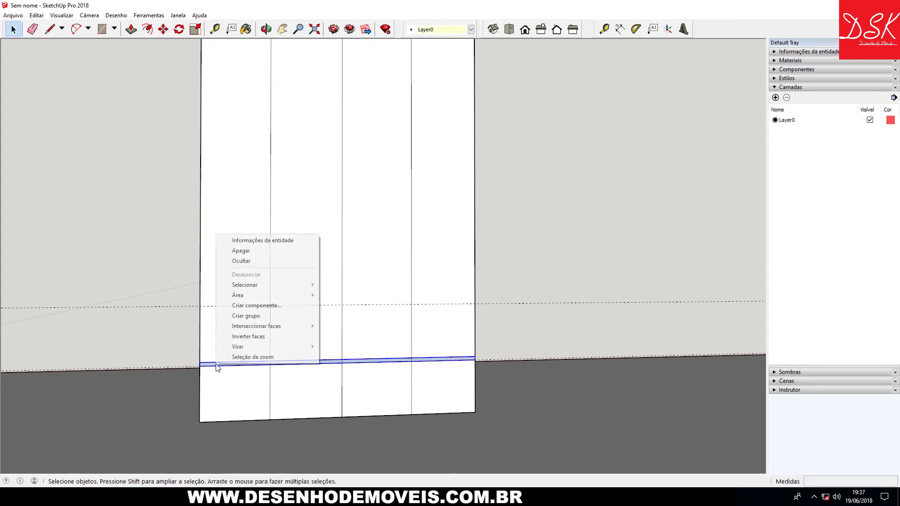
pyautogui.click(239, 319)
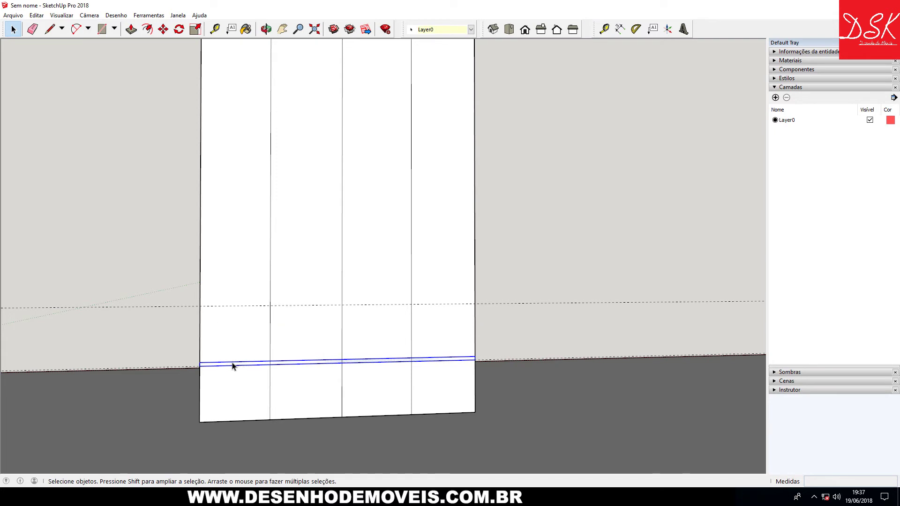
# - Push/pull the strip 25 cm out from the panel to form the lower shelf
pyautogui.moveTo(233, 366); pyautogui.dragTo(476, 381, button='middle')
pyautogui.scroll(2, 402, 399)
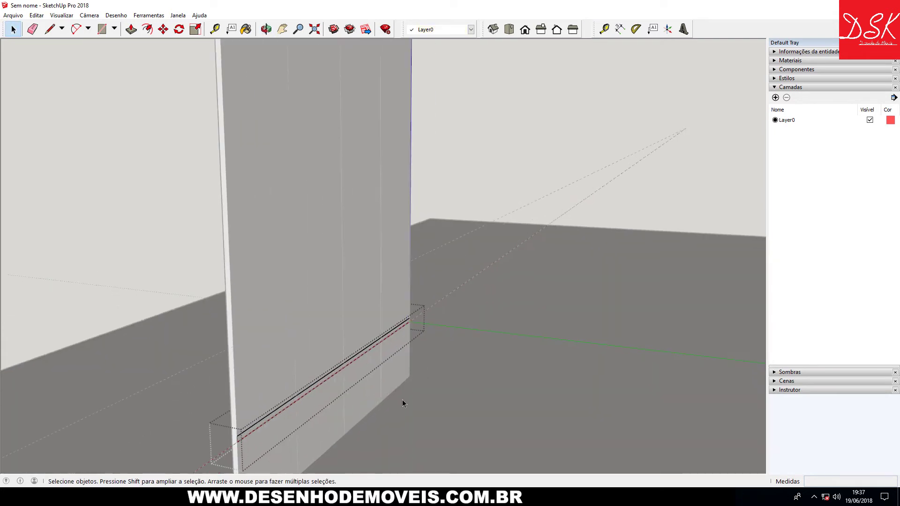
pyautogui.click(132, 29)
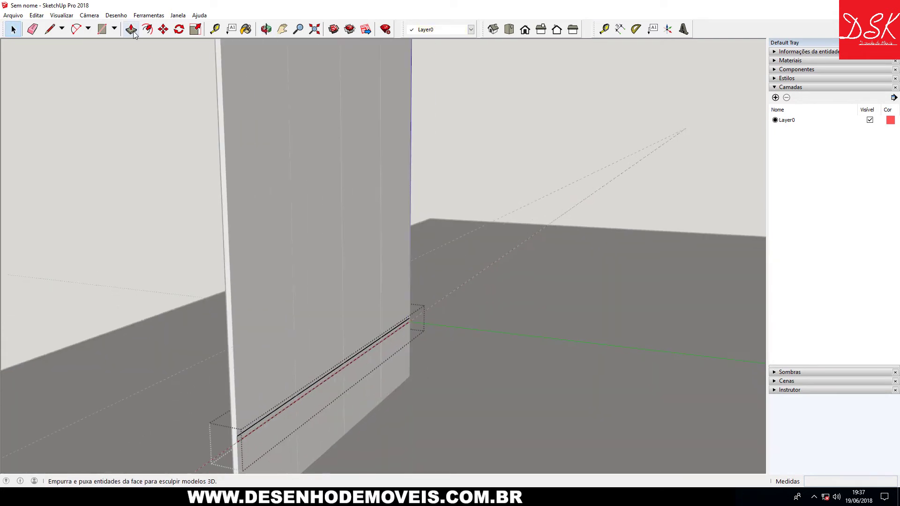
pyautogui.click(247, 435)
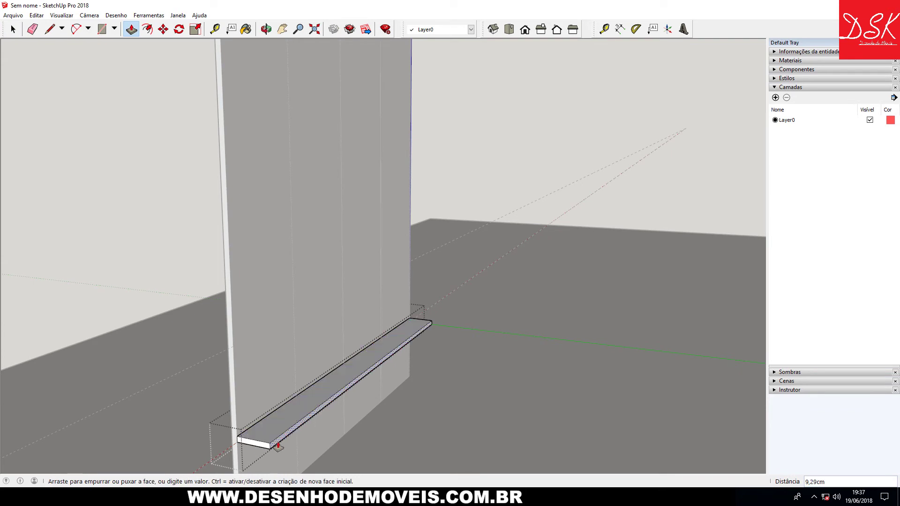
pyautogui.write('25')
pyautogui.press('Return')
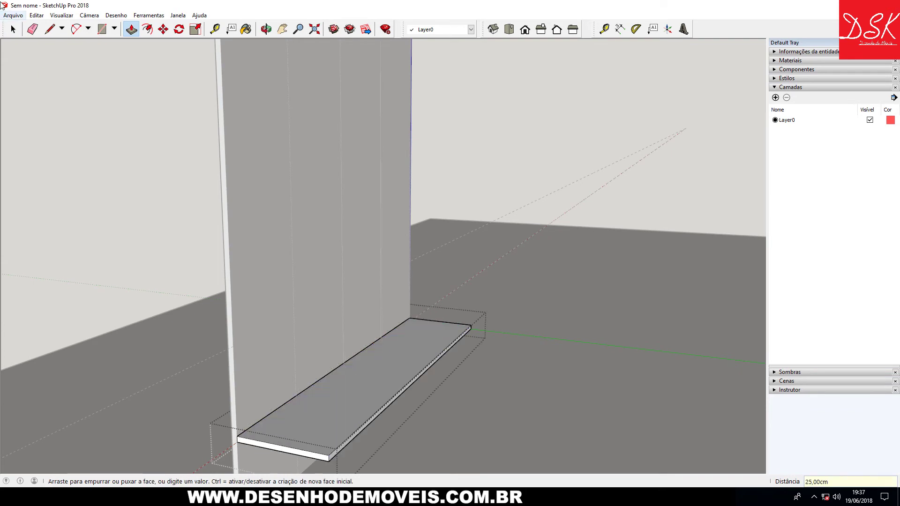
pyautogui.click(19, 29)
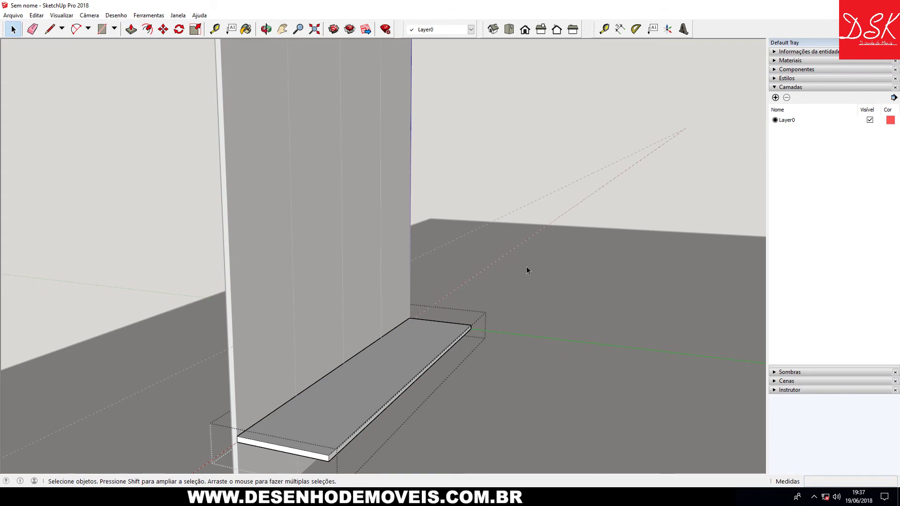
pyautogui.moveTo(475, 178)
pyautogui.mouseDown(button='middle')
pyautogui.moveTo(356, 384)
pyautogui.moveTo(292, 303)
pyautogui.mouseUp(button='middle')
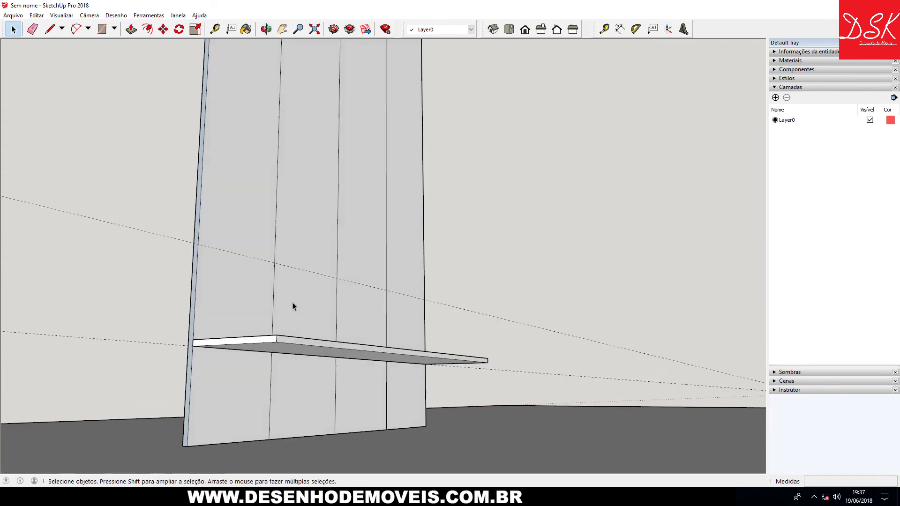
pyautogui.click(163, 29)
pyautogui.moveTo(215, 329)
pyautogui.mouseDown(button='middle')
pyautogui.moveTo(217, 343)
pyautogui.moveTo(203, 350)
pyautogui.mouseUp(button='middle')
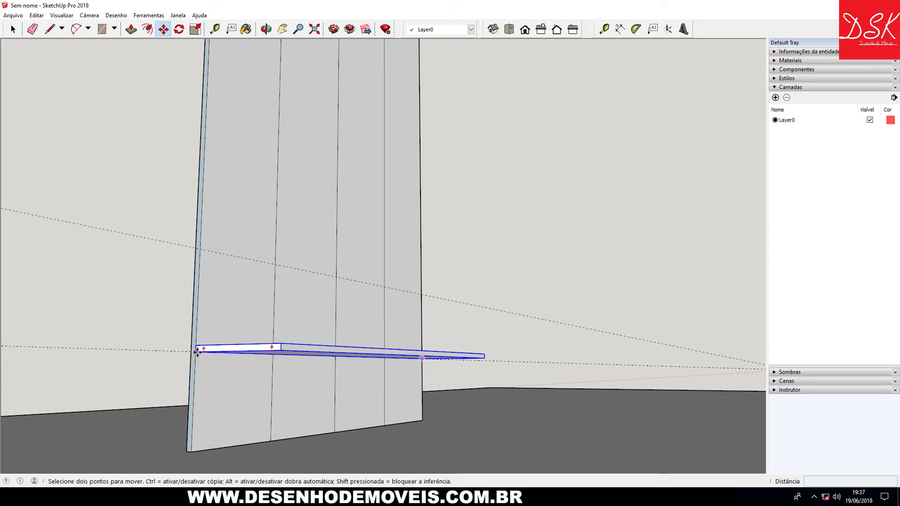
# - Copy the shelf up onto the higher guide with Move and Ctrl
pyautogui.click(197, 351)
pyautogui.press('ctrl')
pyautogui.click(202, 249)
pyautogui.click(13, 29)
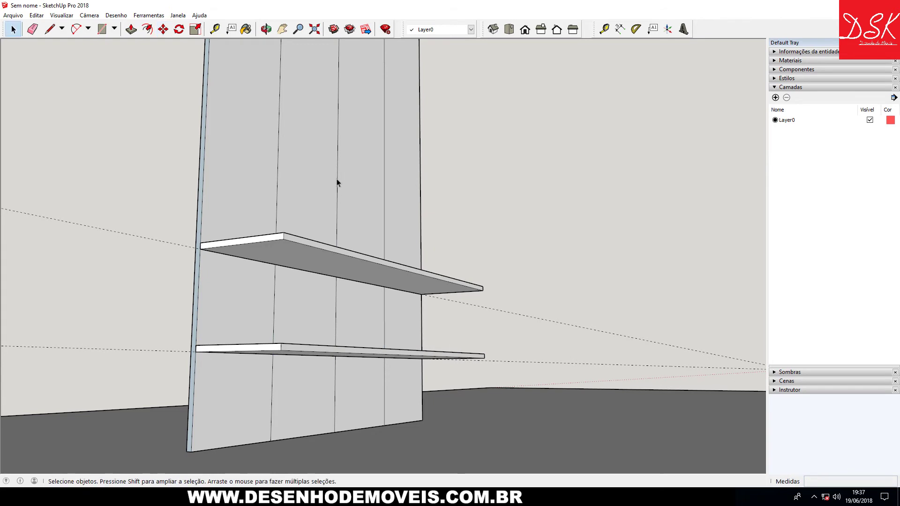
pyautogui.press('o')
pyautogui.moveTo(283, 185)
pyautogui.mouseDown()
pyautogui.moveTo(176, 213)
pyautogui.moveTo(179, 247)
pyautogui.moveTo(143, 241)
pyautogui.moveTo(251, 209)
pyautogui.moveTo(430, 214)
pyautogui.moveTo(356, 201)
pyautogui.mouseUp()
pyautogui.press('space')
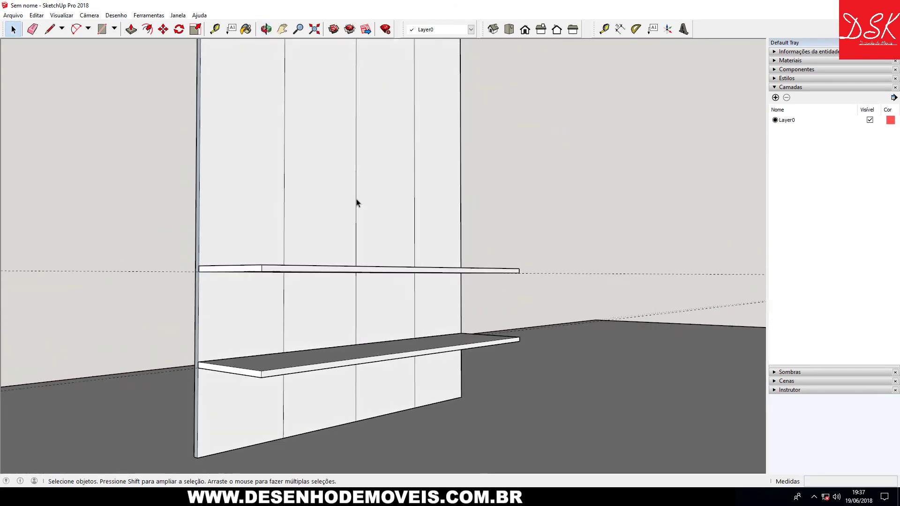
pyautogui.moveTo(356, 201); pyautogui.dragTo(121, 147, button='middle')
# - Place a guide 15 above the copied shelf
pyautogui.click(215, 29)
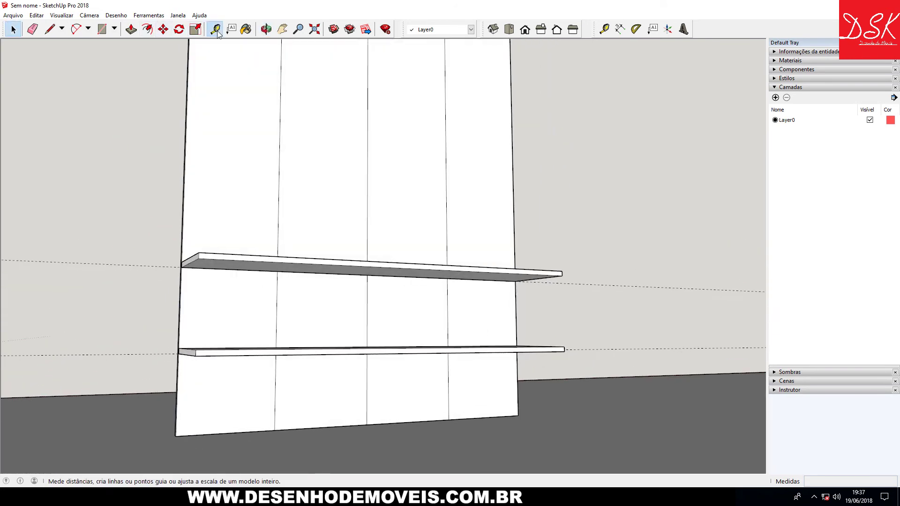
pyautogui.click(344, 274)
pyautogui.moveTo(347, 206); pyautogui.dragTo(322, 255, button='middle')
pyautogui.click(349, 264)
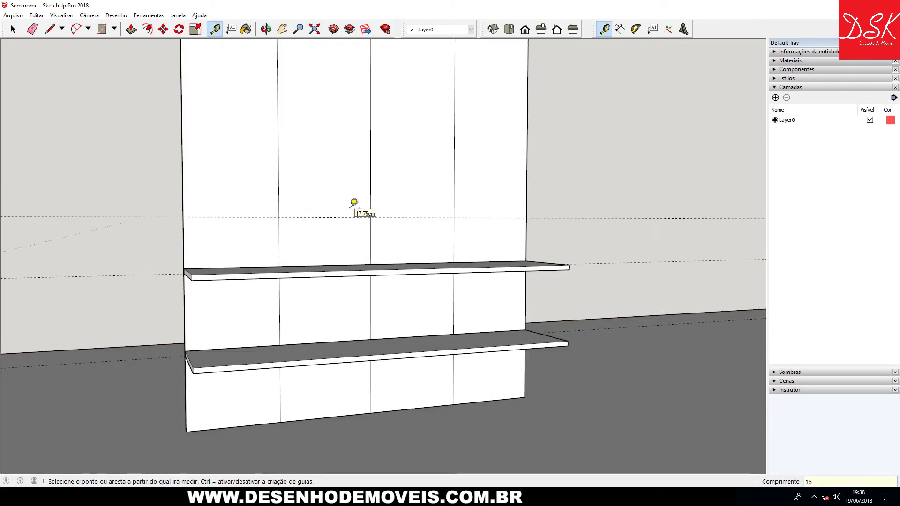
pyautogui.press('Return')
pyautogui.click(12, 29)
# - Copy another shelf onto the highest guide
pyautogui.click(147, 29)
pyautogui.click(163, 29)
pyautogui.moveTo(281, 225); pyautogui.dragTo(307, 275, button='middle')
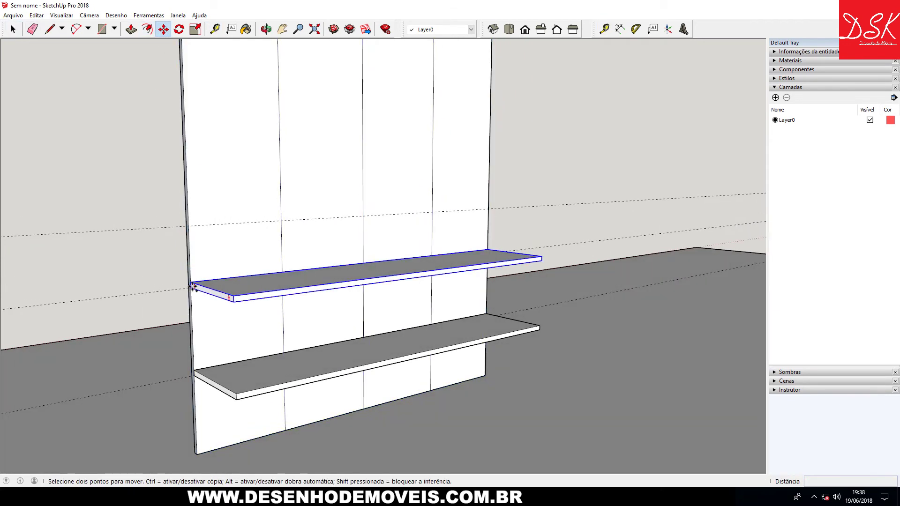
pyautogui.click(187, 218)
pyautogui.moveTo(335, 179)
pyautogui.mouseDown(button='middle')
pyautogui.moveTo(298, 171)
pyautogui.moveTo(129, 194)
pyautogui.mouseUp(button='middle')
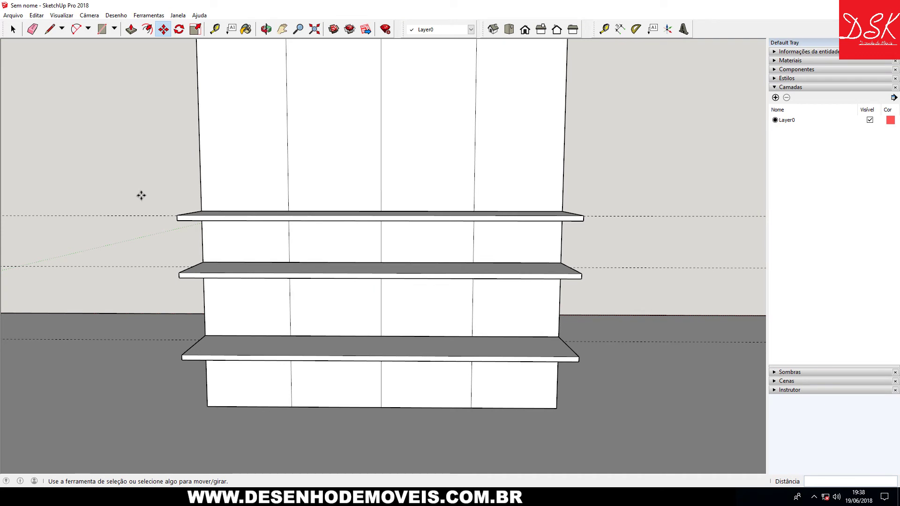
pyautogui.scroll(-1, 115, 128)
# - Add a Tape Measure guide line higher up the panel, above the top shelf
pyautogui.scroll(-1, 116, 128)
pyautogui.scroll(-1, 115, 128)
pyautogui.moveTo(137, 107); pyautogui.dragTo(235, 43, button='middle')
pyautogui.click(215, 29)
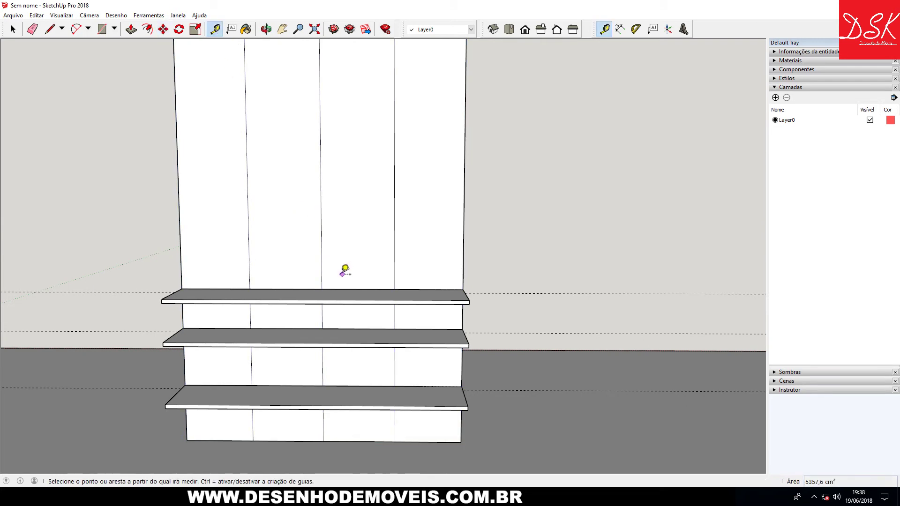
pyautogui.click(296, 292)
pyautogui.moveTo(298, 162); pyautogui.dragTo(293, 203, button='middle')
pyautogui.write('87,2')
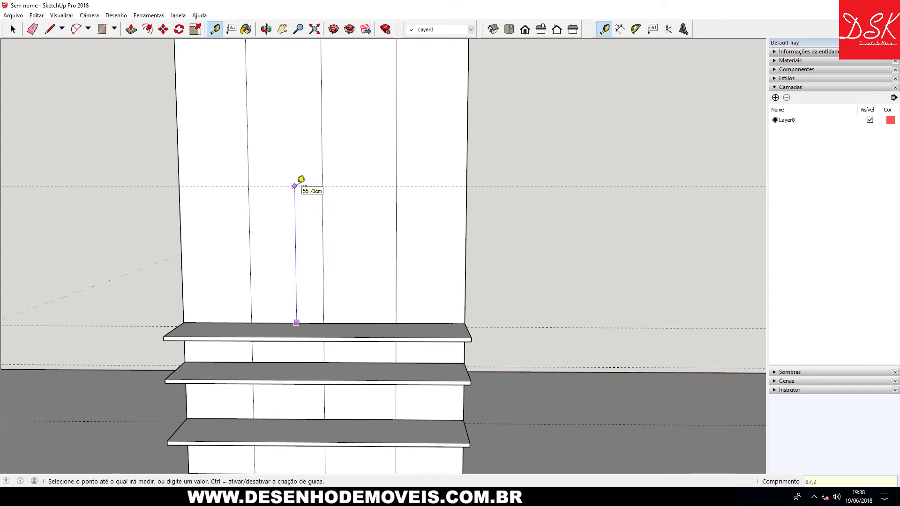
pyautogui.press('Return')
pyautogui.press('space')
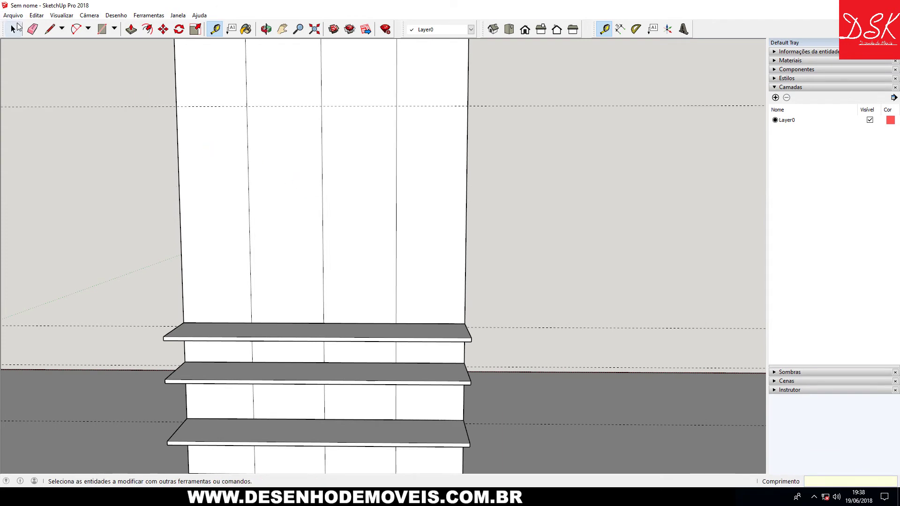
# - Copy the upper shelf up to the new guide near the panel top
pyautogui.click(209, 334)
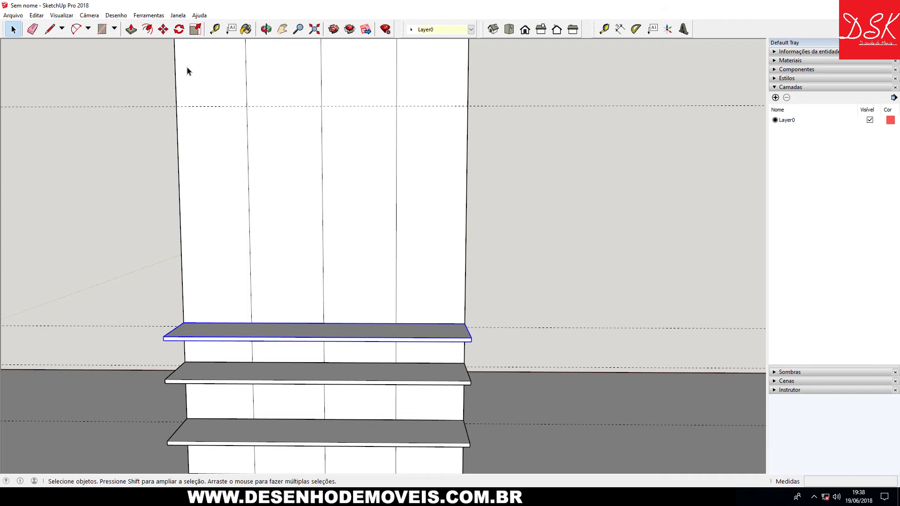
pyautogui.click(163, 29)
pyautogui.moveTo(189, 309)
pyautogui.mouseDown(button='middle')
pyautogui.moveTo(269, 257)
pyautogui.moveTo(192, 322)
pyautogui.mouseUp(button='middle')
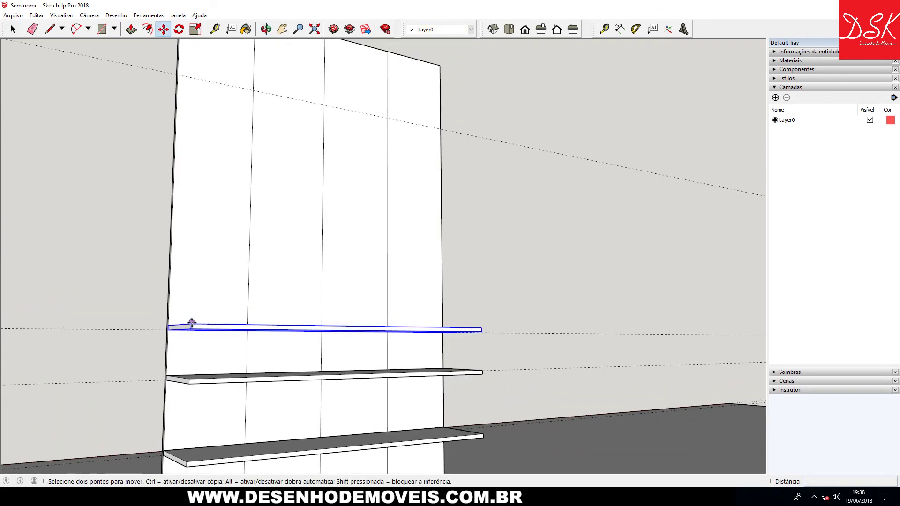
pyautogui.press('ctrl')
pyautogui.click(169, 330)
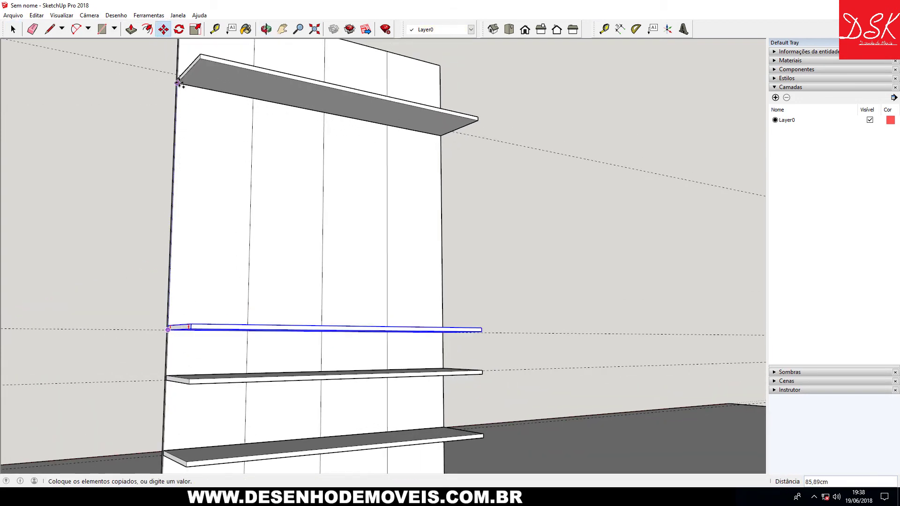
pyautogui.click(178, 74)
pyautogui.click(13, 30)
pyautogui.click(60, 83)
pyautogui.moveTo(60, 83); pyautogui.dragTo(296, 77, button='middle')
pyautogui.click(215, 29)
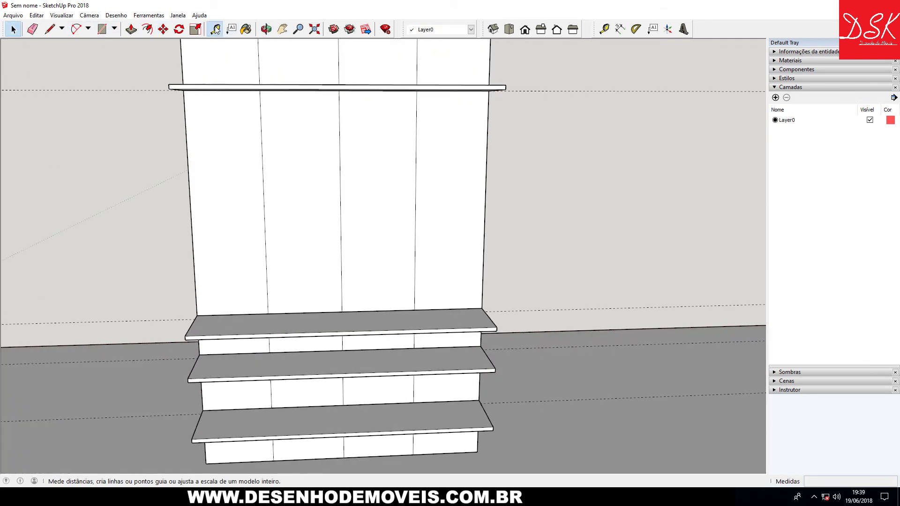
# - Place vertical guides 10 cm inside the panel's left and right edges
pyautogui.click(188, 180)
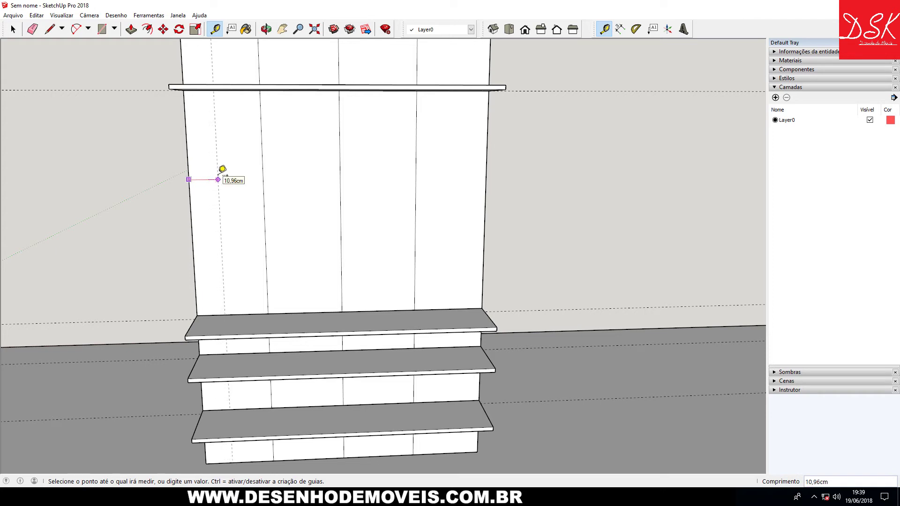
pyautogui.press('Return')
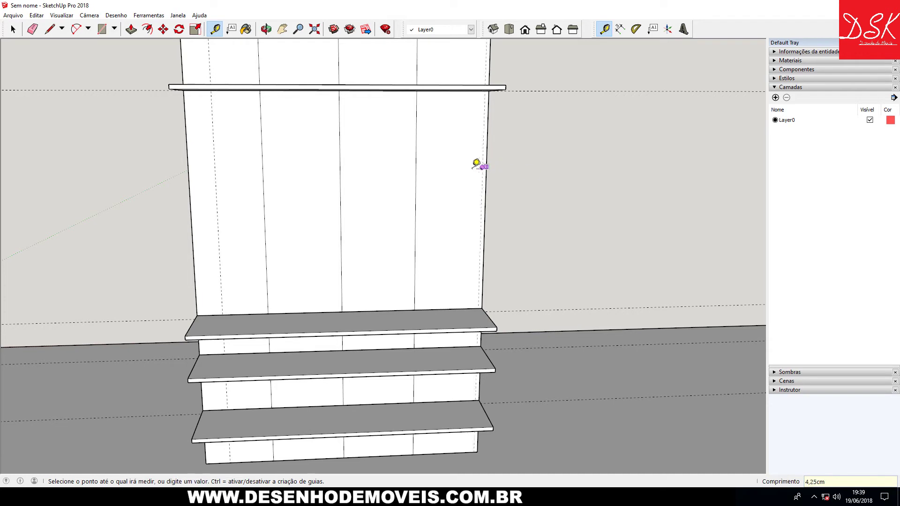
pyautogui.write('0')
pyautogui.press('Return')
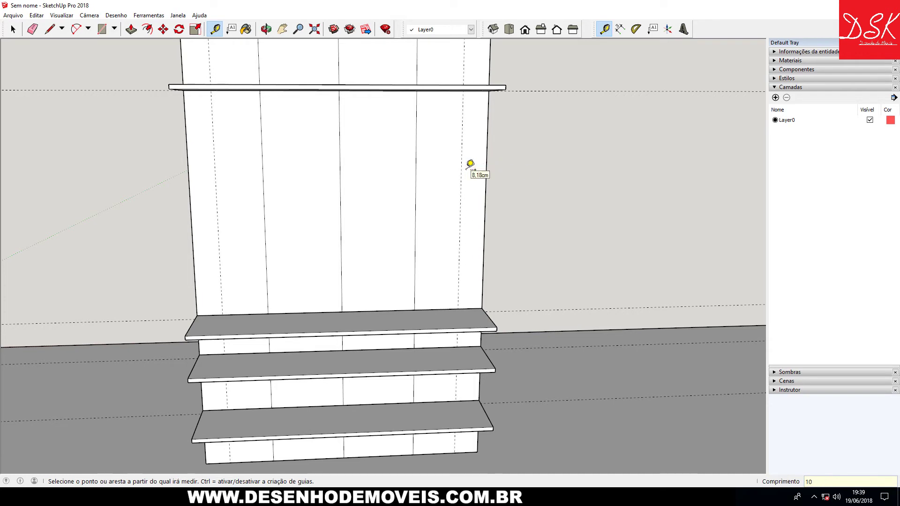
pyautogui.click(13, 29)
# - Open the top shelf group and push its left end in by 10 cm
pyautogui.moveTo(181, 140); pyautogui.dragTo(206, 117, button='middle')
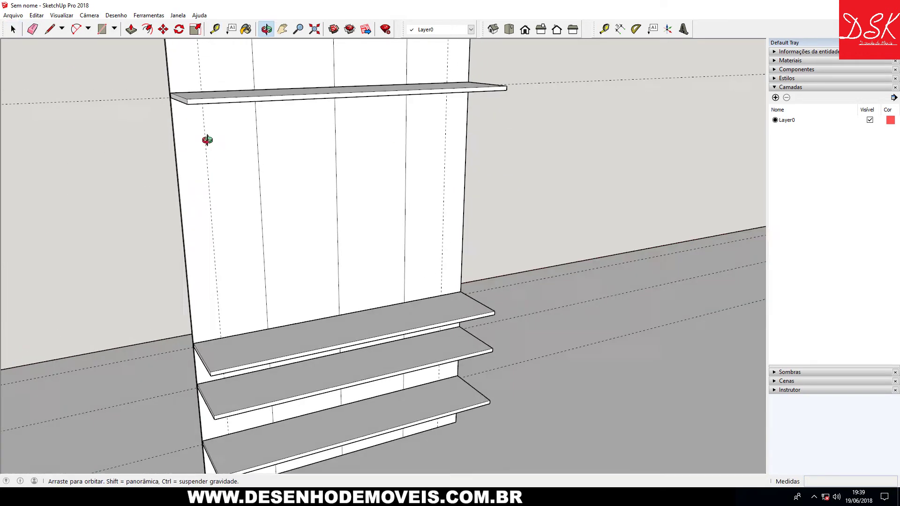
pyautogui.doubleClick(197, 108)
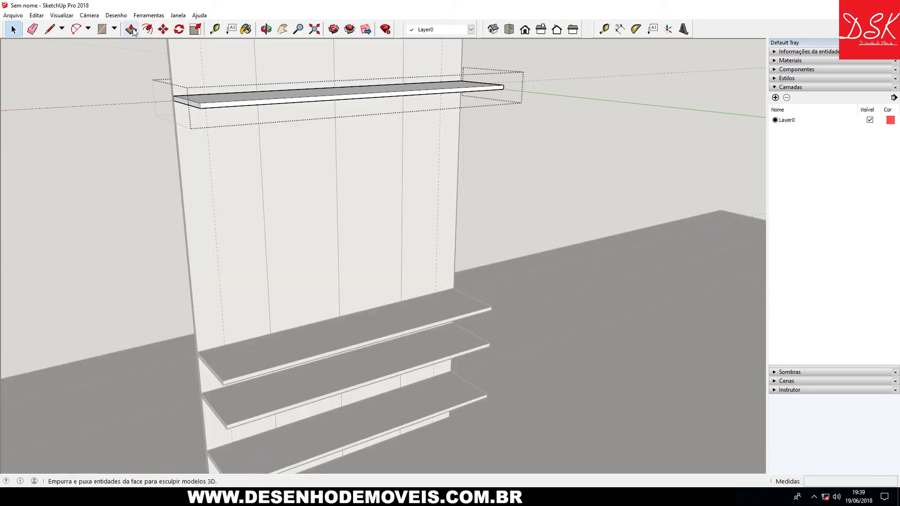
pyautogui.click(131, 29)
pyautogui.click(197, 101)
pyautogui.write('10')
pyautogui.press('Return')
# - Push the top shelf's right end in by 10 cm as well
pyautogui.moveTo(201, 80)
pyautogui.mouseDown(button='middle')
pyautogui.moveTo(217, 133)
pyautogui.moveTo(488, 112)
pyautogui.mouseUp(button='middle')
pyautogui.click(490, 102)
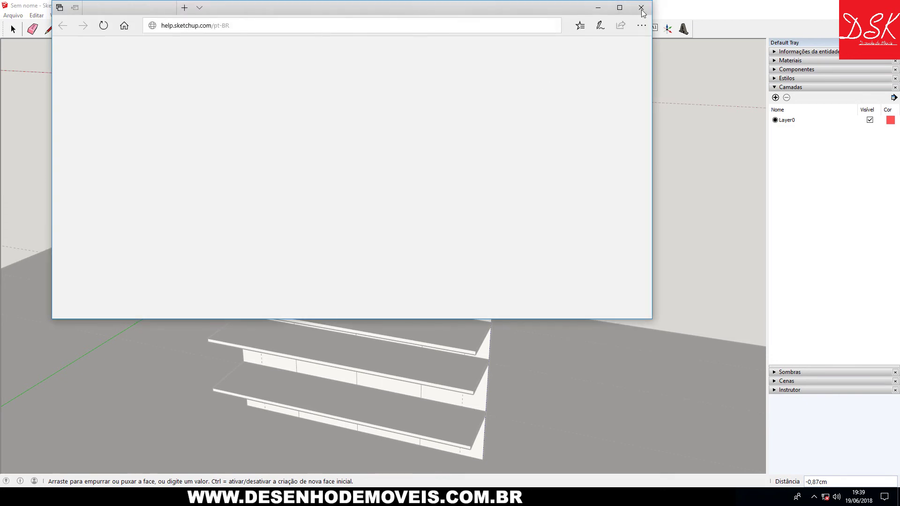
pyautogui.click(680, 17)
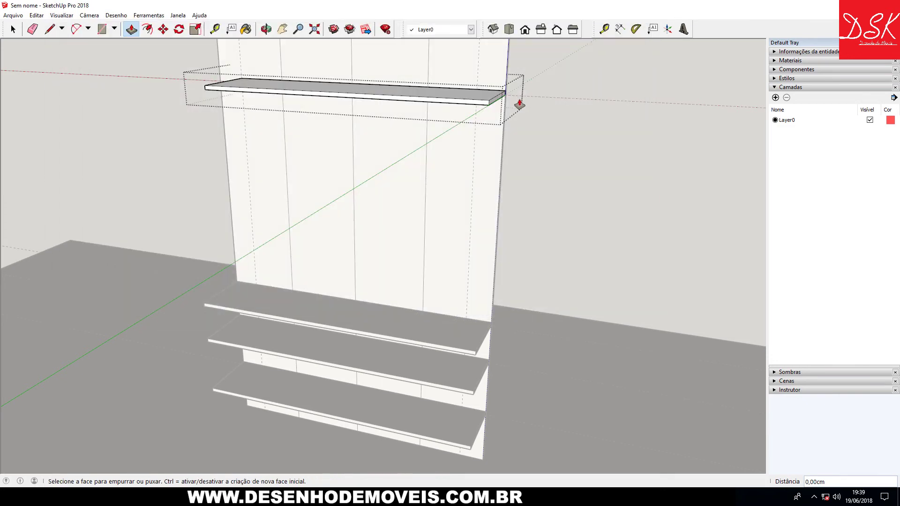
pyautogui.click(501, 103)
# - Select the top shelf of the lower group, with Push/Pull ready to trim it to the guides
pyautogui.click(480, 73)
pyautogui.press('space')
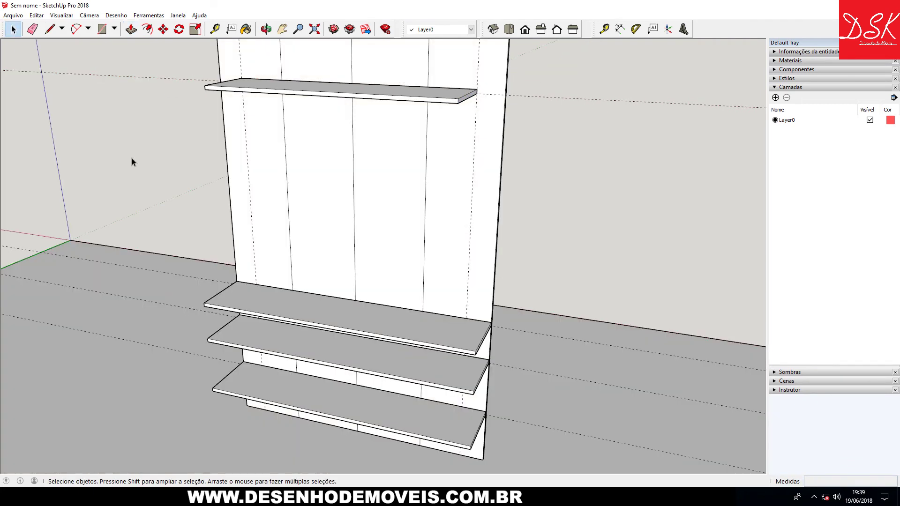
pyautogui.click(457, 333)
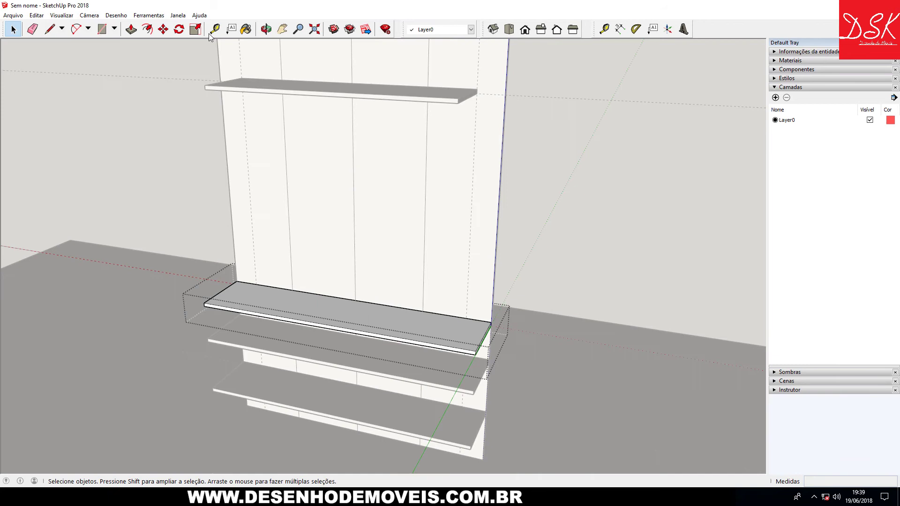
pyautogui.click(131, 29)
pyautogui.moveTo(468, 115)
pyautogui.mouseDown(button='middle')
pyautogui.moveTo(294, 386)
pyautogui.moveTo(483, 398)
pyautogui.moveTo(319, 321)
pyautogui.moveTo(197, 295)
pyautogui.moveTo(619, 344)
pyautogui.moveTo(520, 301)
pyautogui.moveTo(457, 332)
pyautogui.moveTo(342, 305)
pyautogui.moveTo(235, 323)
pyautogui.moveTo(297, 241)
pyautogui.moveTo(325, 300)
pyautogui.moveTo(214, 293)
pyautogui.moveTo(220, 281)
pyautogui.moveTo(192, 315)
pyautogui.mouseUp(button='middle')
# - Draw a rectangle on the middle shelf's left end and pull it up 15 cm
pyautogui.click(100, 35)
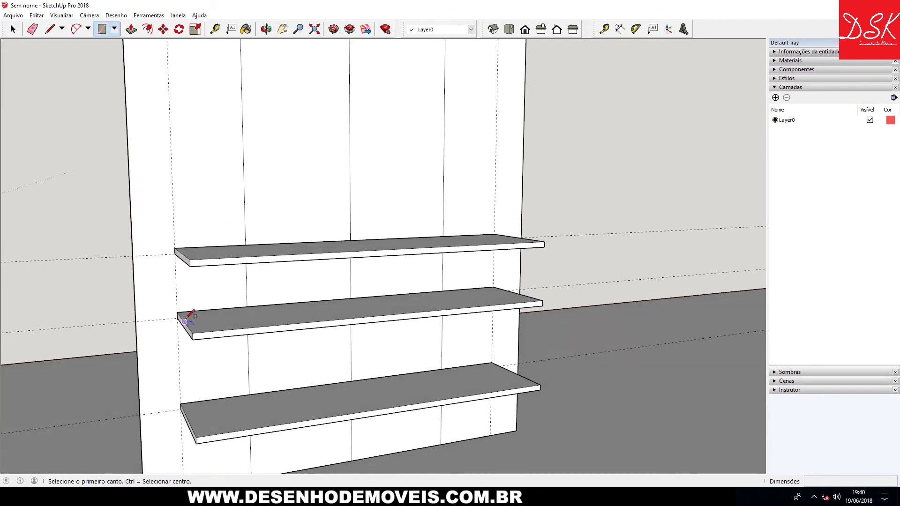
pyautogui.click(177, 312)
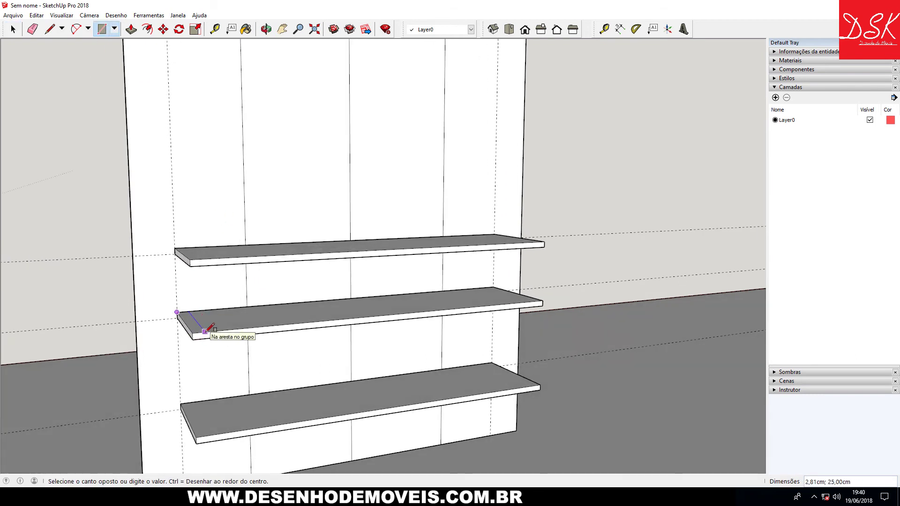
pyautogui.click(205, 331)
pyautogui.scroll(3, 220, 335)
pyautogui.scroll(2, 195, 304)
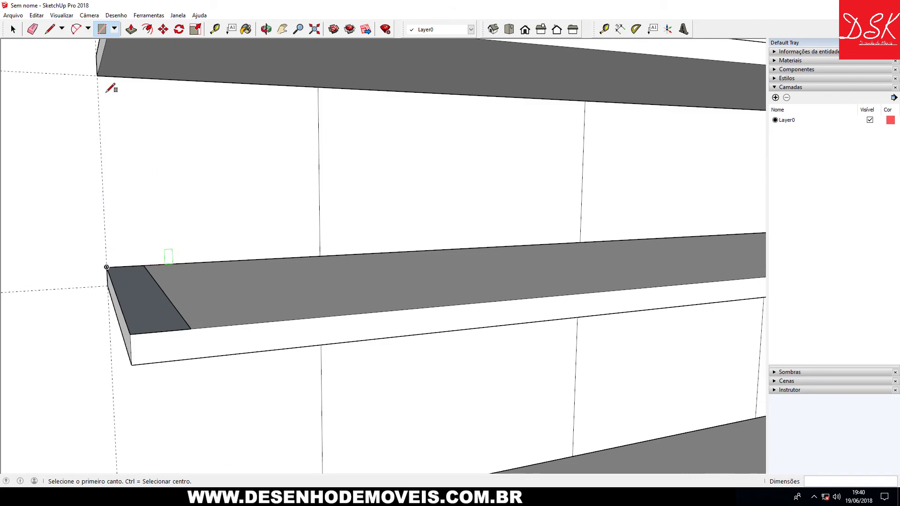
pyautogui.click(131, 29)
pyautogui.click(149, 298)
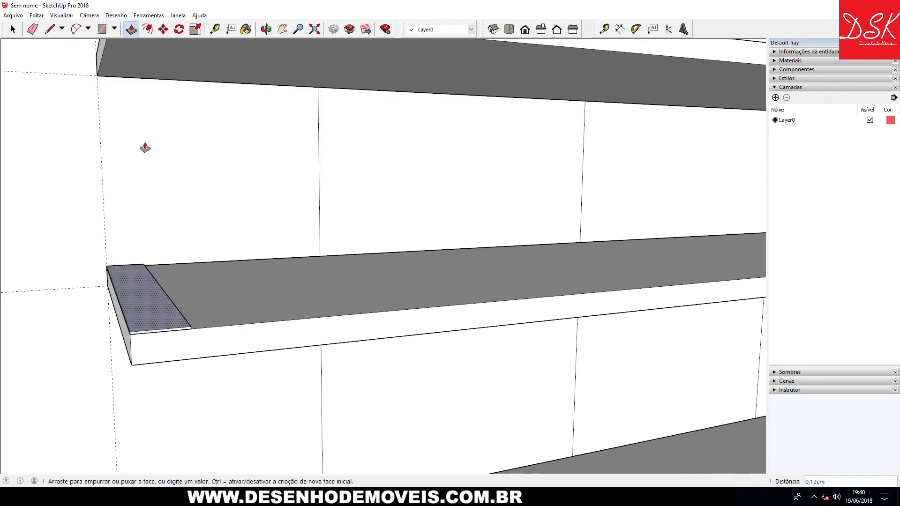
pyautogui.click(115, 58)
pyautogui.scroll(-3, 115, 59)
pyautogui.write('15')
pyautogui.press('Return')
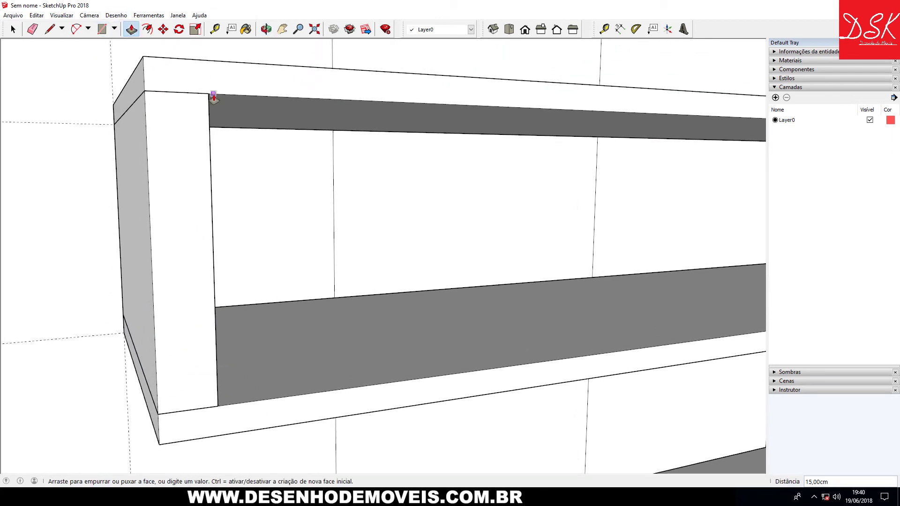
# - Add a guide 1,5 cm inside the upright's outer edge
pyautogui.click(214, 29)
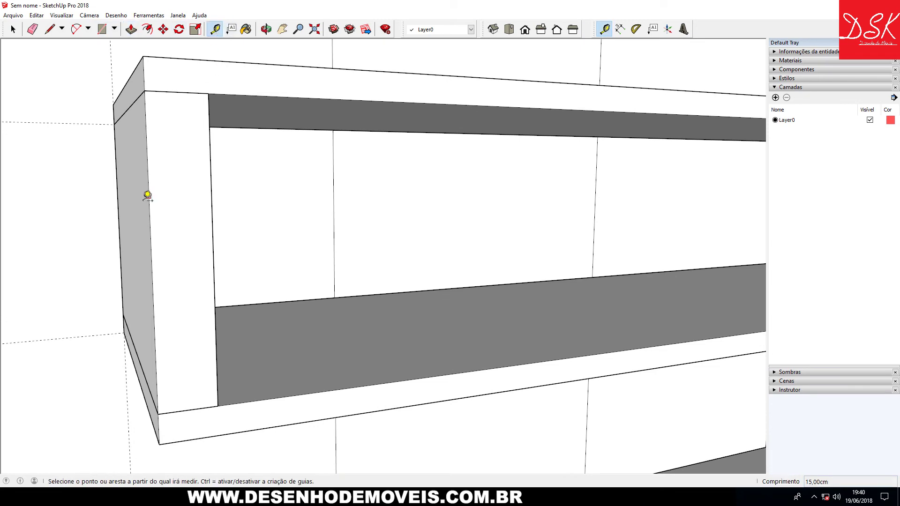
pyautogui.click(149, 199)
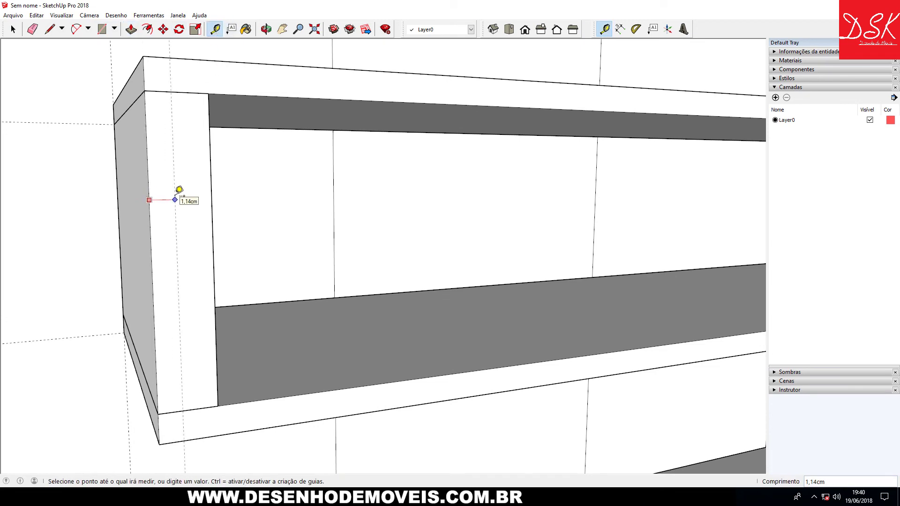
pyautogui.write('5')
pyautogui.press('Return')
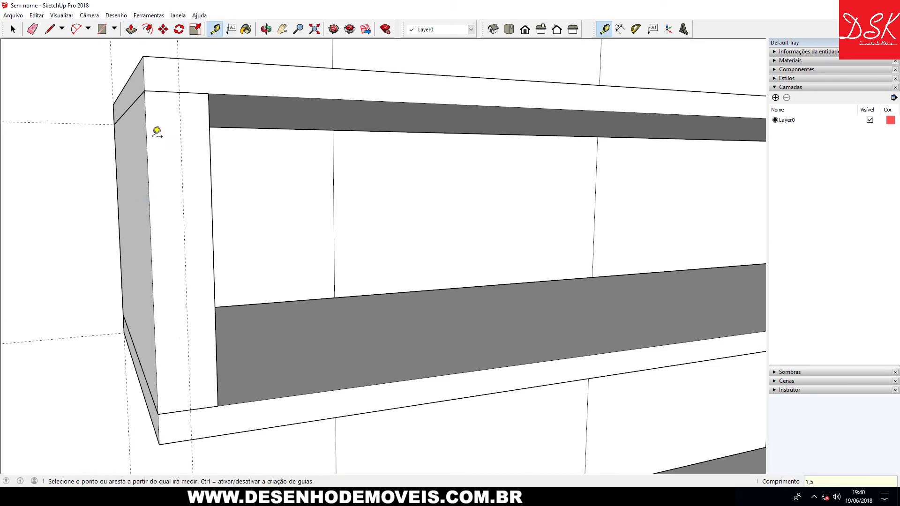
# - Push the upright's inner face about 1,3 cm to thin it
pyautogui.click(13, 29)
pyautogui.moveTo(299, 177)
pyautogui.mouseDown(button='middle')
pyautogui.moveTo(203, 197)
pyautogui.moveTo(186, 167)
pyautogui.mouseUp(button='middle')
pyautogui.click(187, 167)
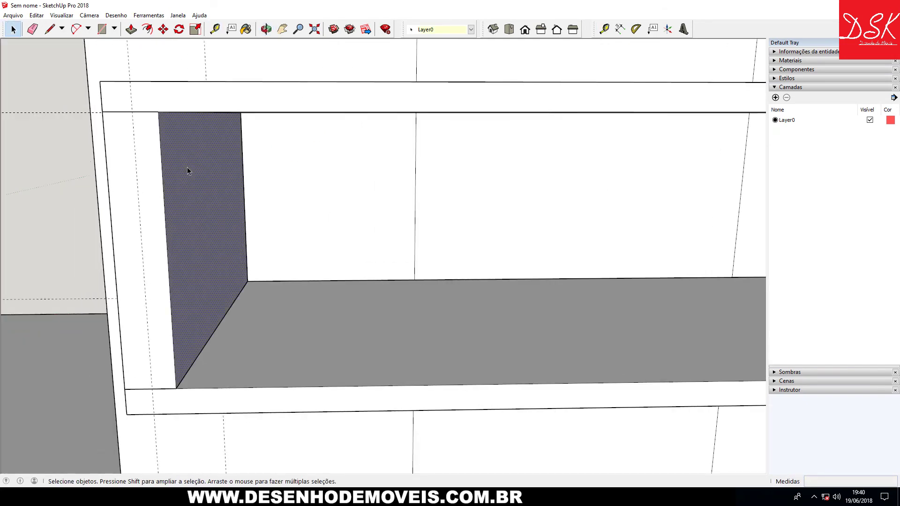
pyautogui.press('p')
pyautogui.click(177, 158)
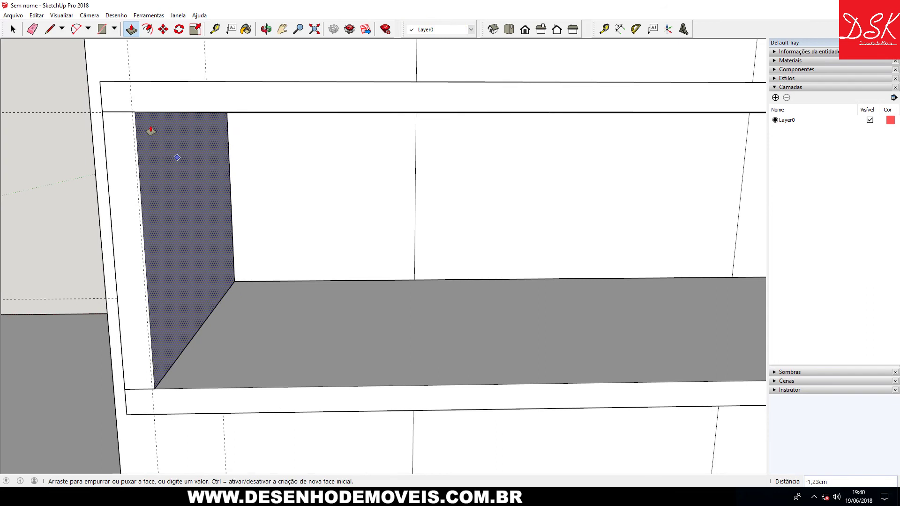
pyautogui.click(122, 118)
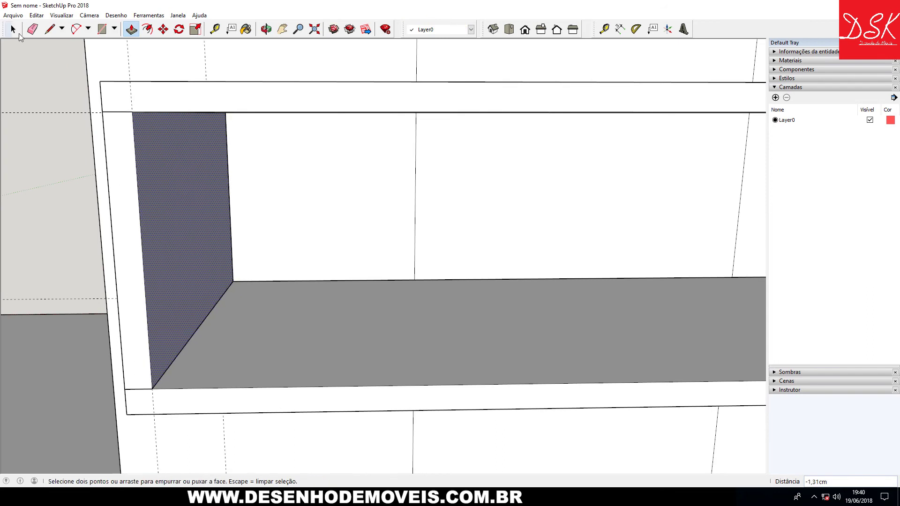
# - Delete the helper guide and group the upright's faces with Criar grupo
pyautogui.click(13, 30)
pyautogui.click(129, 61)
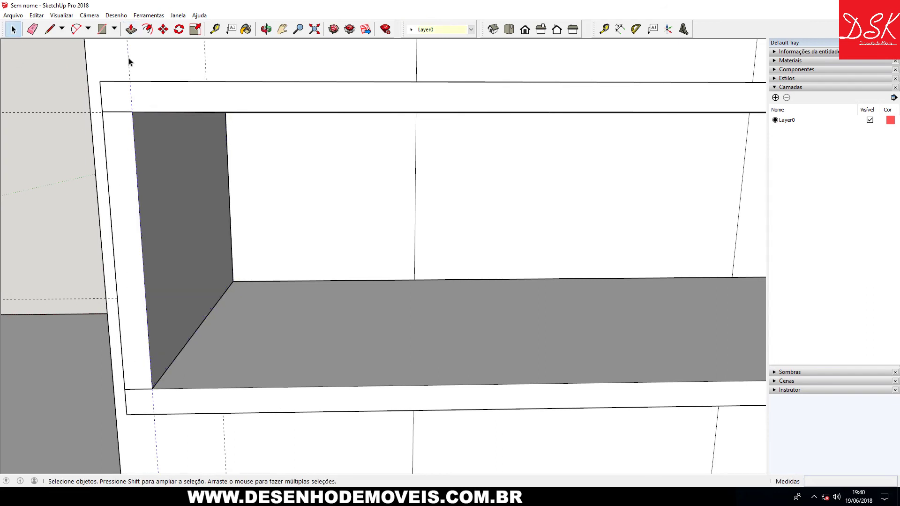
pyautogui.press('Delete')
pyautogui.click(136, 149)
pyautogui.rightClick(135, 149)
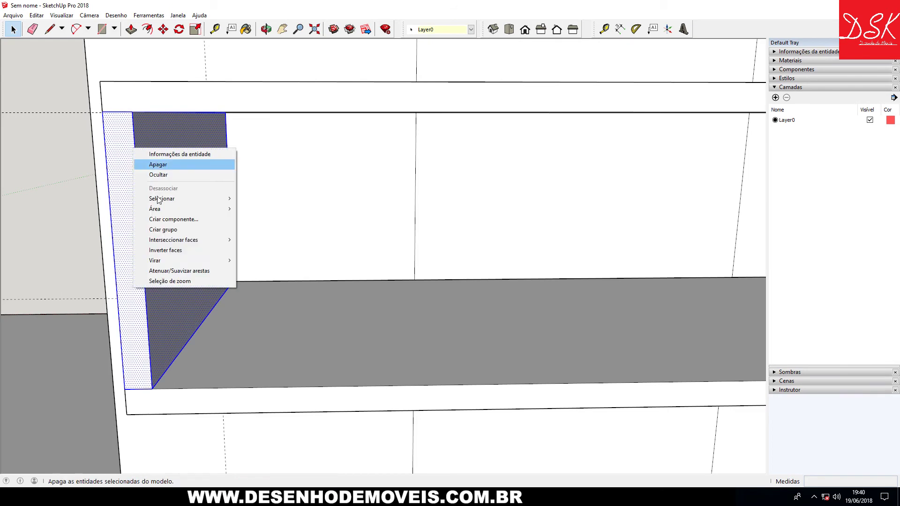
pyautogui.click(169, 231)
pyautogui.scroll(-2, 206, 231)
pyautogui.scroll(-3, 206, 231)
pyautogui.scroll(-2, 206, 231)
pyautogui.click(147, 29)
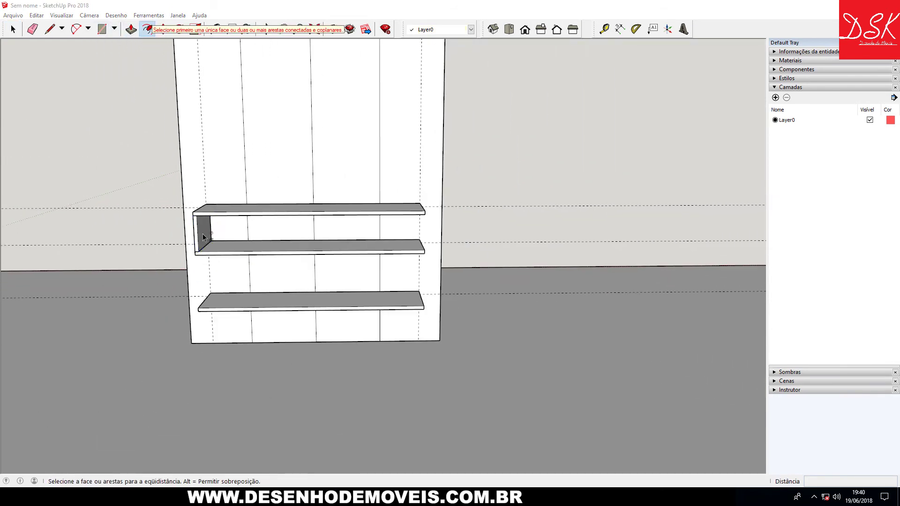
# - Copy the left side panel to the shelf's right end
pyautogui.click(163, 32)
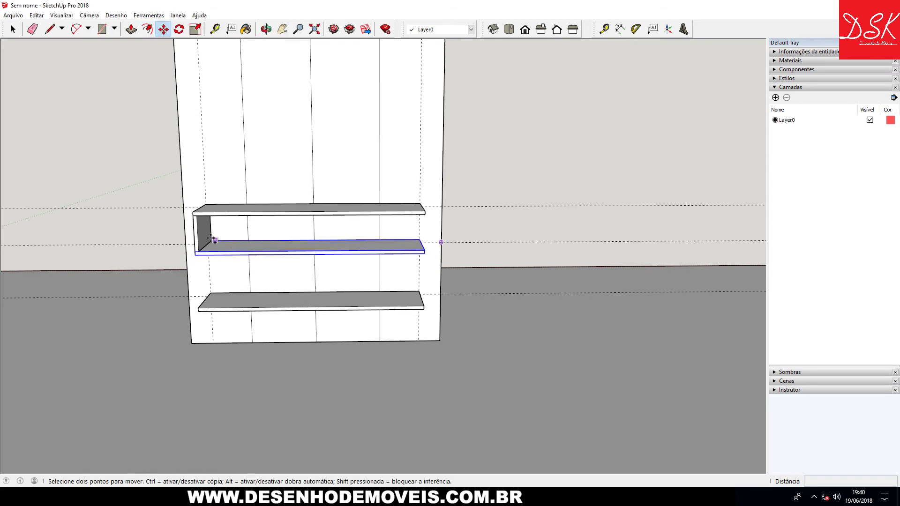
pyautogui.click(211, 240)
pyautogui.press('ctrl')
pyautogui.click(421, 244)
pyautogui.moveTo(422, 245); pyautogui.dragTo(234, 261, button='middle')
pyautogui.scroll(5, 416, 250)
pyautogui.scroll(-3, 232, 261)
pyautogui.scroll(-3, 360, 287)
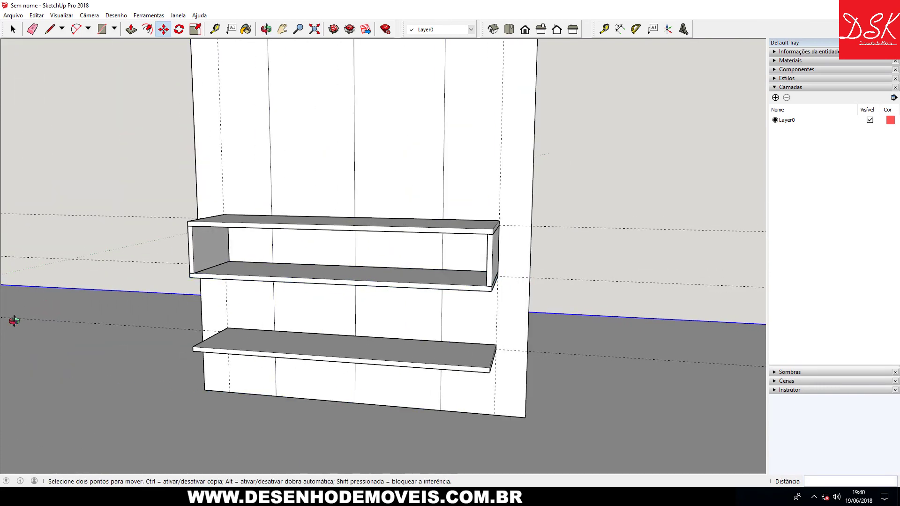
pyautogui.moveTo(16, 322); pyautogui.dragTo(20, 326, button='middle')
# - Add a guide 51,9 cm from the shelf's right end
pyautogui.click(214, 29)
pyautogui.moveTo(462, 246); pyautogui.dragTo(549, 257, button='middle')
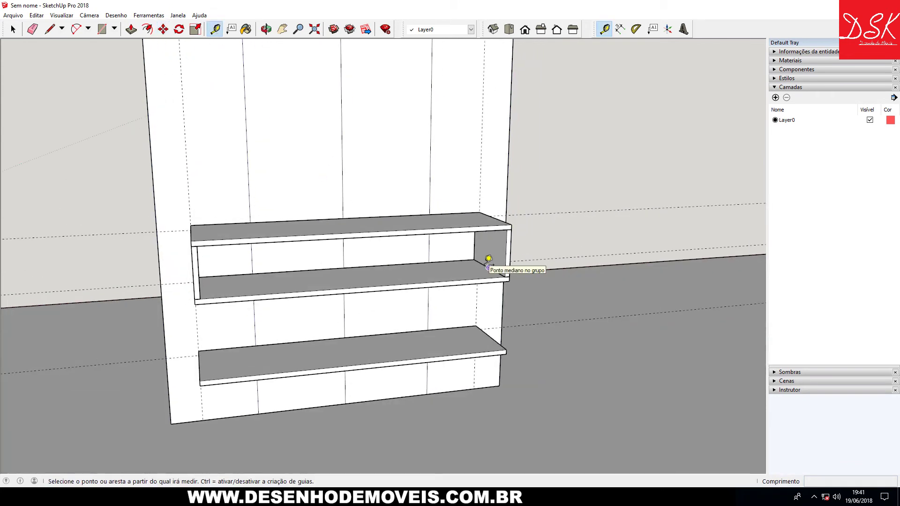
pyautogui.click(489, 266)
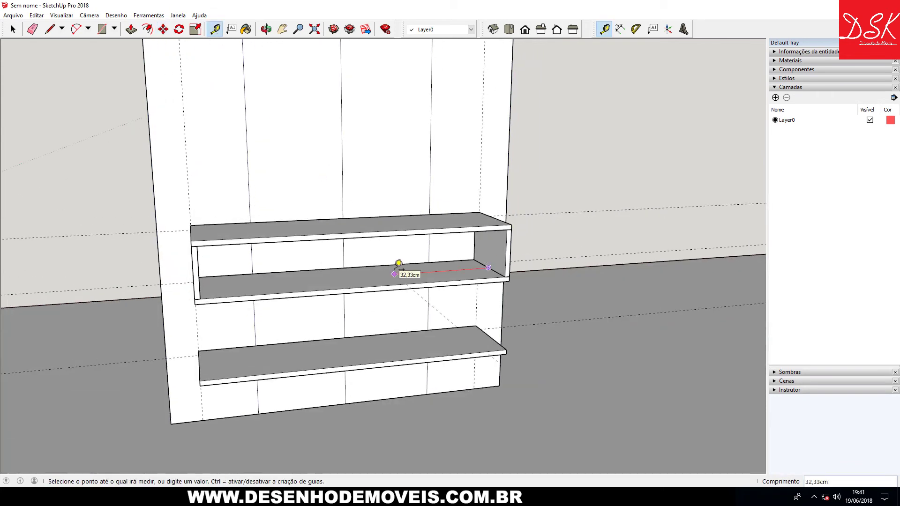
pyautogui.press('Return')
pyautogui.moveTo(411, 263)
pyautogui.mouseDown(button='middle')
pyautogui.moveTo(343, 251)
pyautogui.moveTo(343, 225)
pyautogui.mouseUp(button='middle')
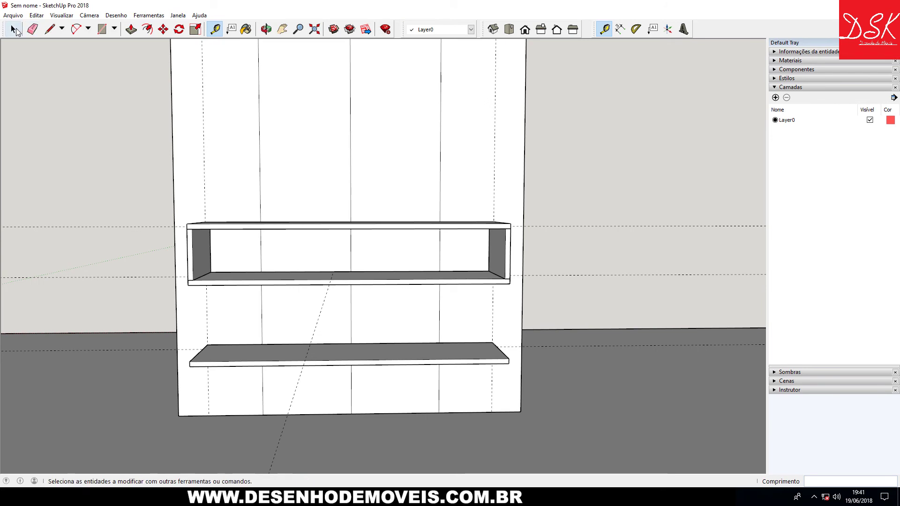
# - Copy a side panel to the shelf-centre guide and shift it 1,50 cm left as a divider
pyautogui.click(13, 30)
pyautogui.click(163, 29)
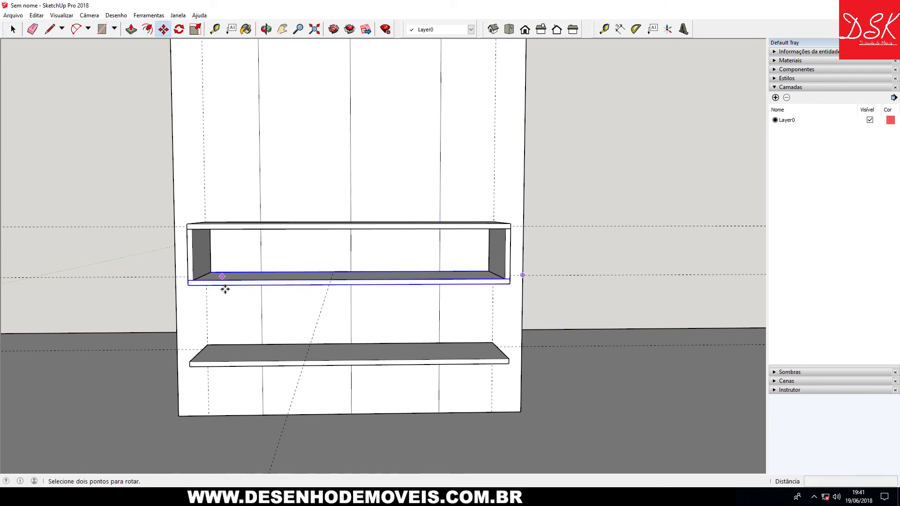
pyautogui.press('ctrl')
pyautogui.click(210, 272)
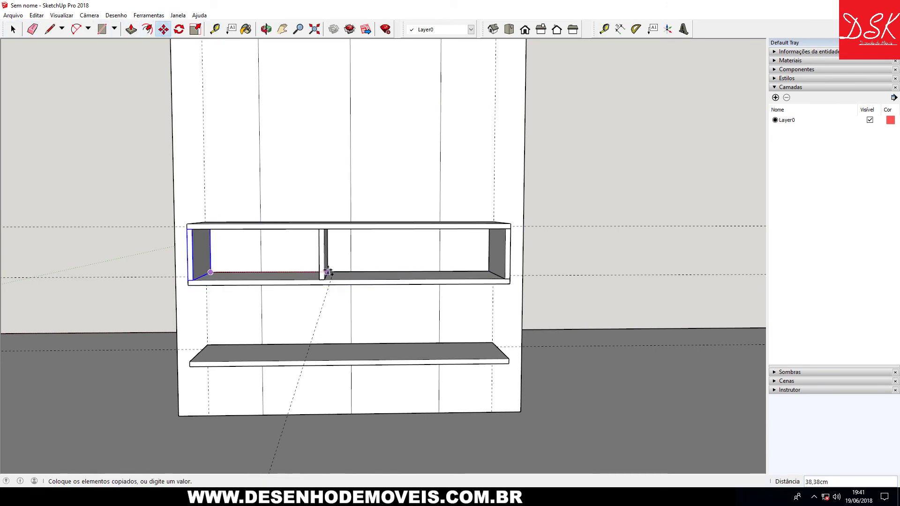
pyautogui.click(338, 272)
pyautogui.moveTo(338, 271); pyautogui.dragTo(335, 268, button='middle')
pyautogui.scroll(5, 335, 269)
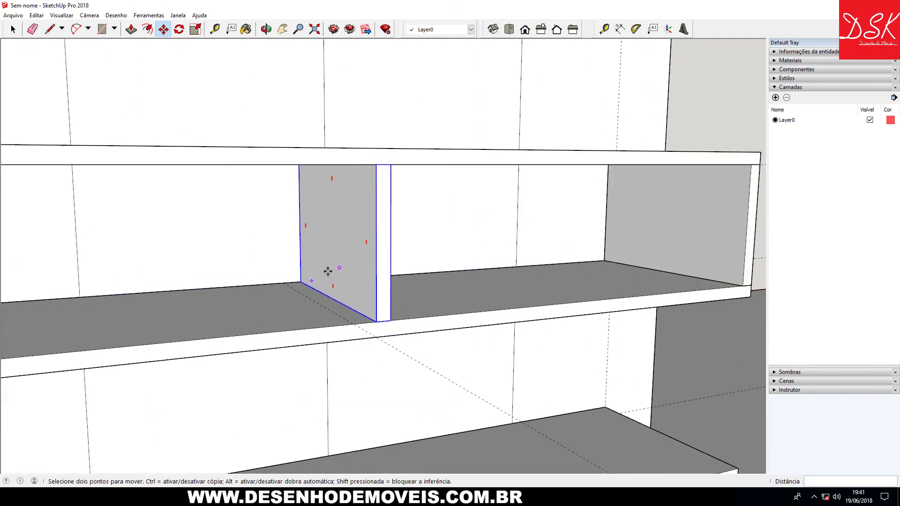
pyautogui.click(300, 281)
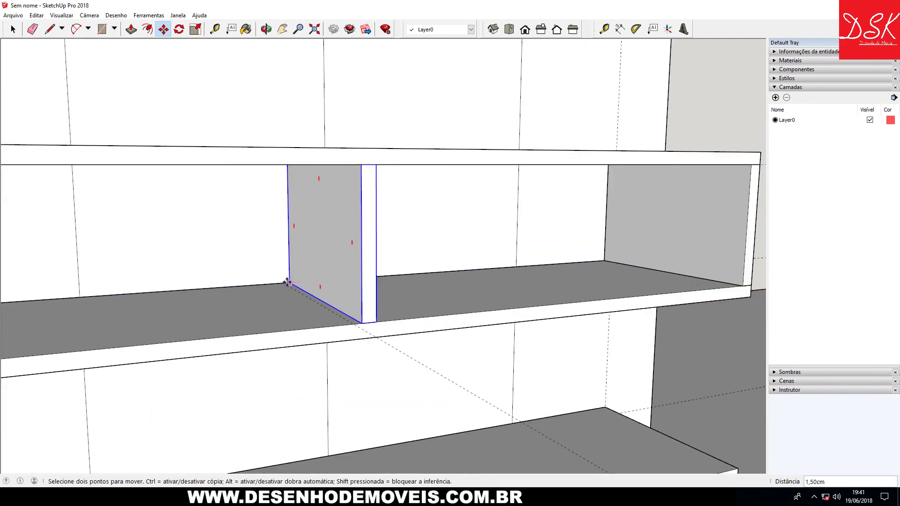
pyautogui.scroll(-5, 335, 233)
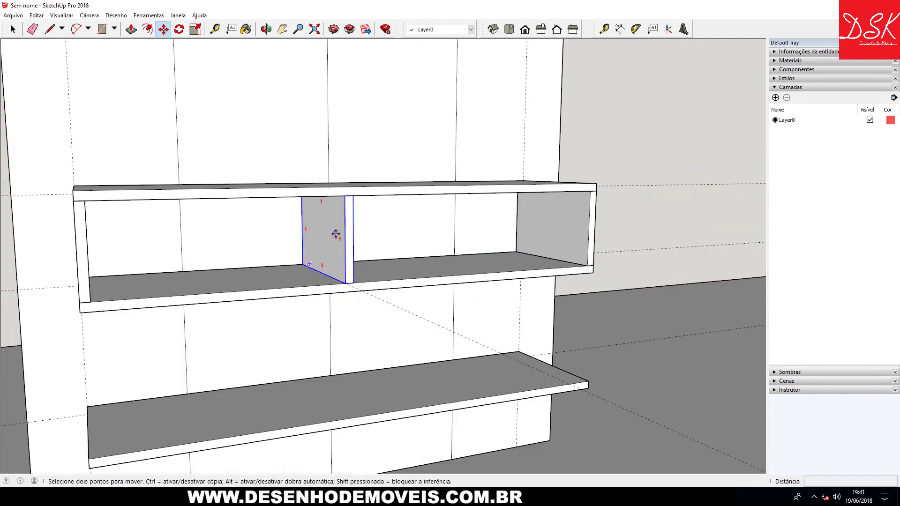
pyautogui.moveTo(335, 233); pyautogui.dragTo(226, 242, button='middle')
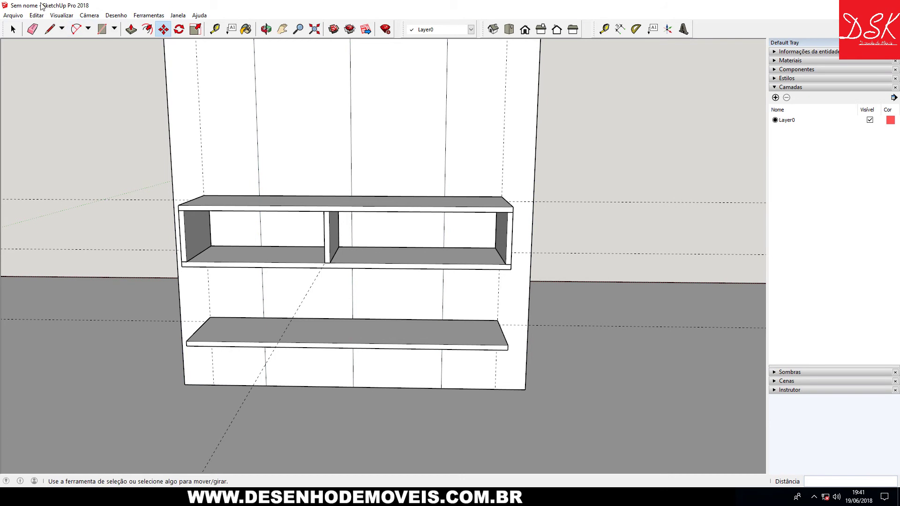
# - Zoom to the lower back panel and select a single slat within it
pyautogui.click(13, 36)
pyautogui.scroll(-4, 251, 150)
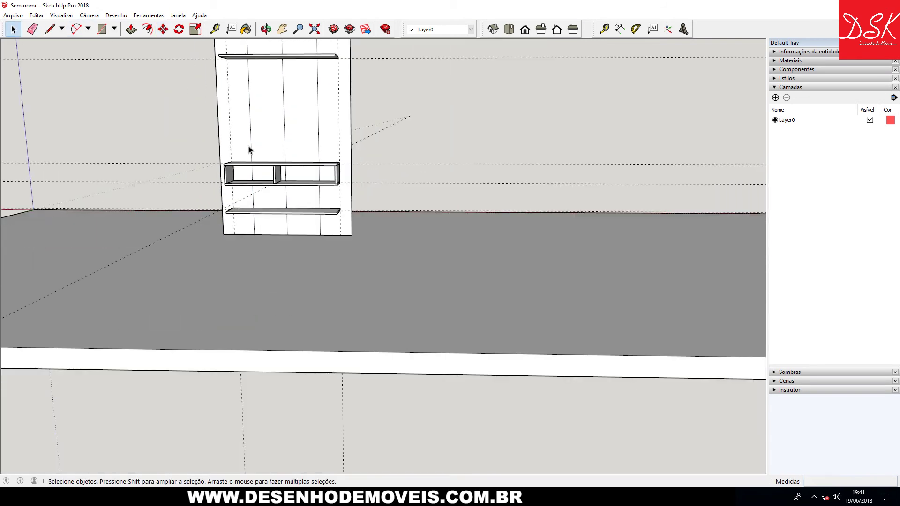
pyautogui.moveTo(253, 150); pyautogui.dragTo(312, 134, button='middle')
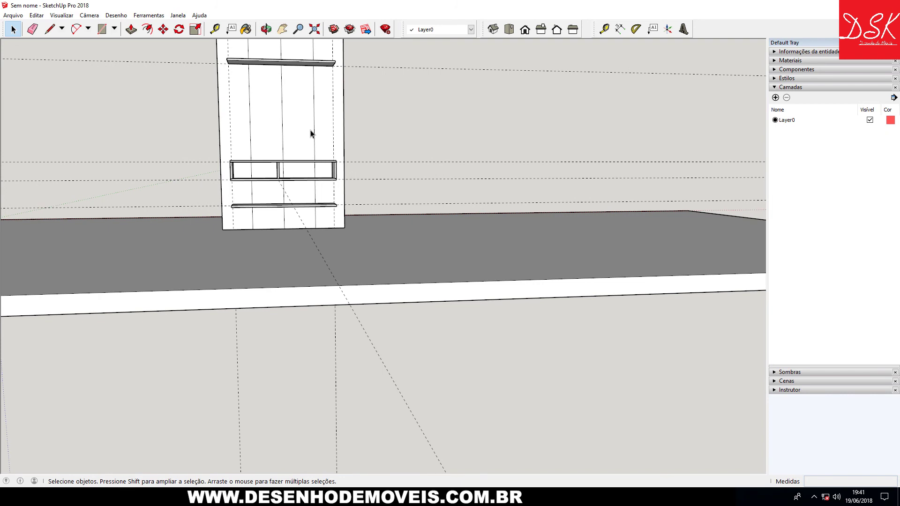
pyautogui.scroll(3, 285, 222)
pyautogui.scroll(2, 284, 223)
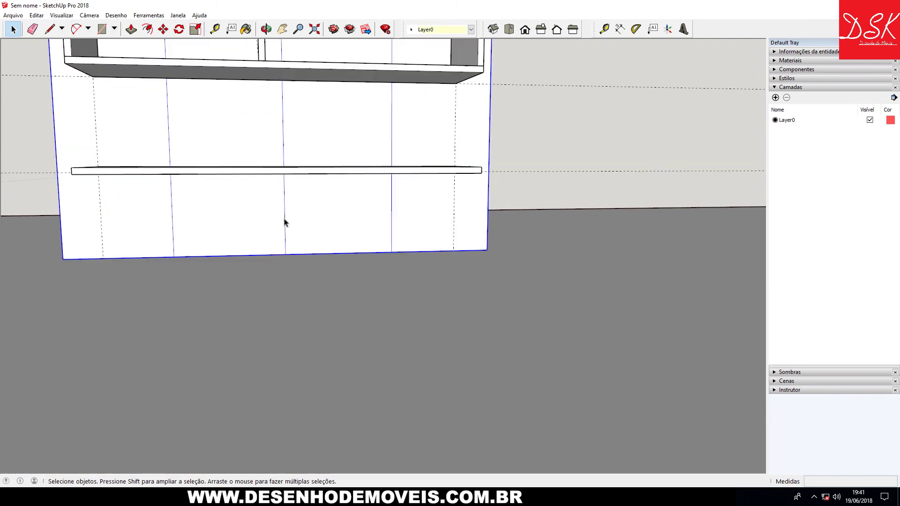
pyautogui.moveTo(303, 211); pyautogui.dragTo(299, 208, button='middle')
pyautogui.click(298, 206)
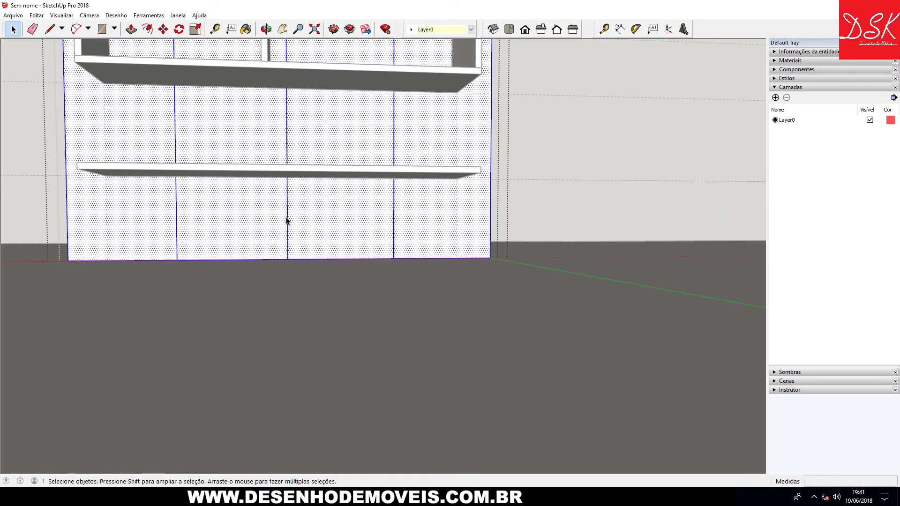
pyautogui.click(284, 220)
pyautogui.scroll(3, 288, 227)
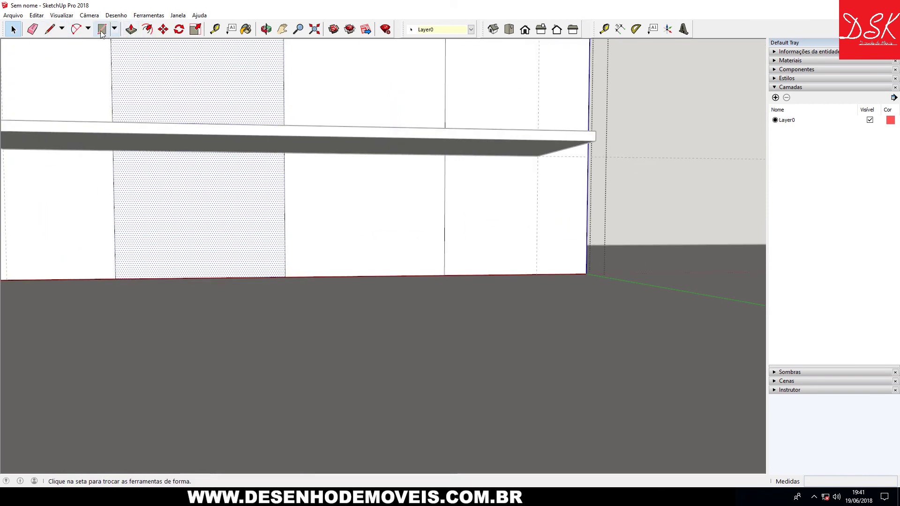
# - Draw a 1,50 cm-radius circle on the slat seam below the lower shelf
pyautogui.click(114, 31)
pyautogui.click(123, 66)
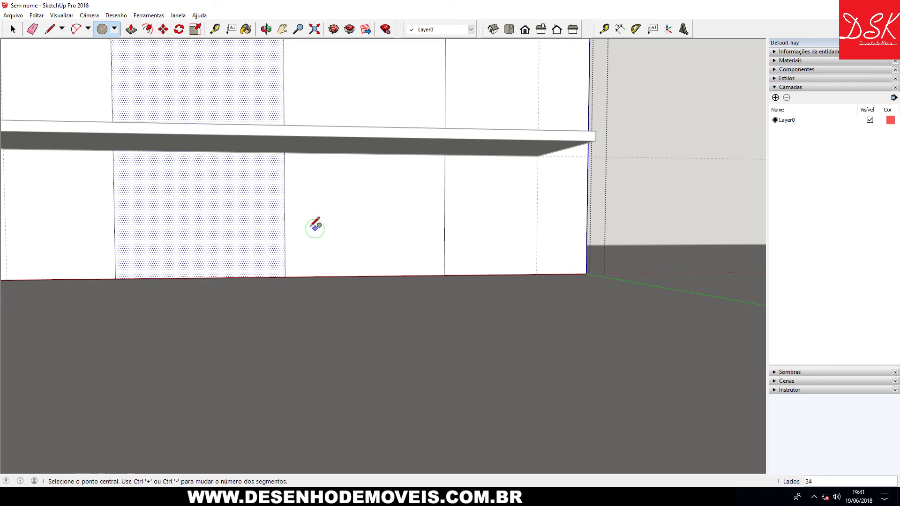
pyautogui.click(284, 216)
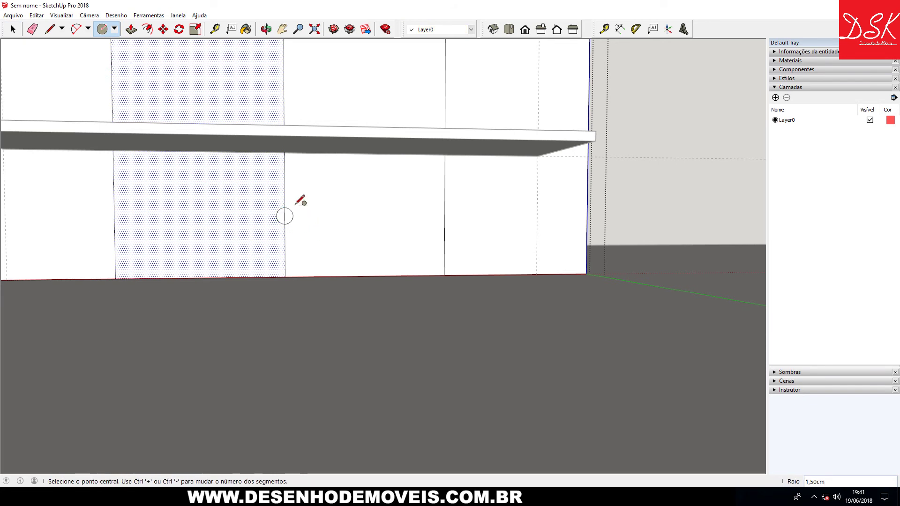
pyautogui.scroll(-3, 295, 204)
pyautogui.keyDown('shift'); pyautogui.moveTo(291, 194); pyautogui.dragTo(298, 291, button='middle'); pyautogui.keyUp('shift')
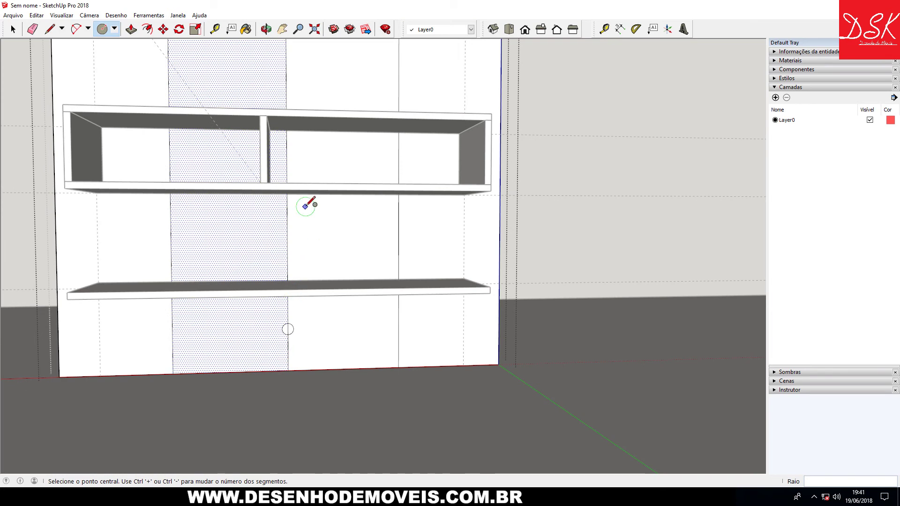
pyautogui.press('Escape')
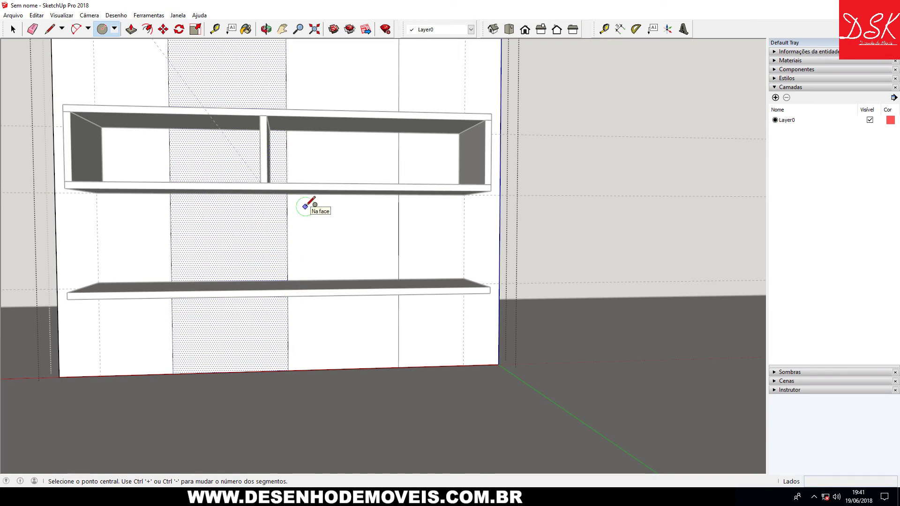
pyautogui.moveTo(293, 299); pyautogui.dragTo(297, 302, button='middle')
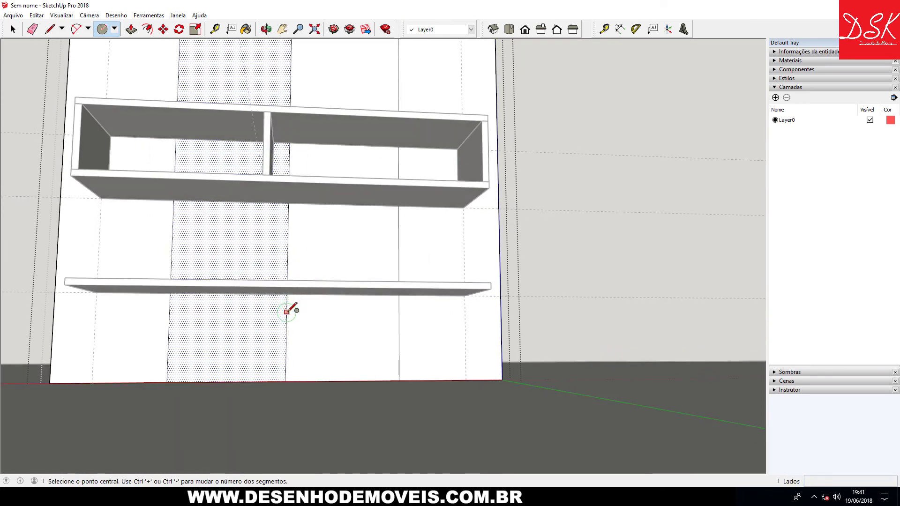
pyautogui.click(287, 311)
pyautogui.click(294, 306)
# - Draw two more 1,50 cm circles, above the niche and under the top shelf
pyautogui.scroll(-3, 346, 261)
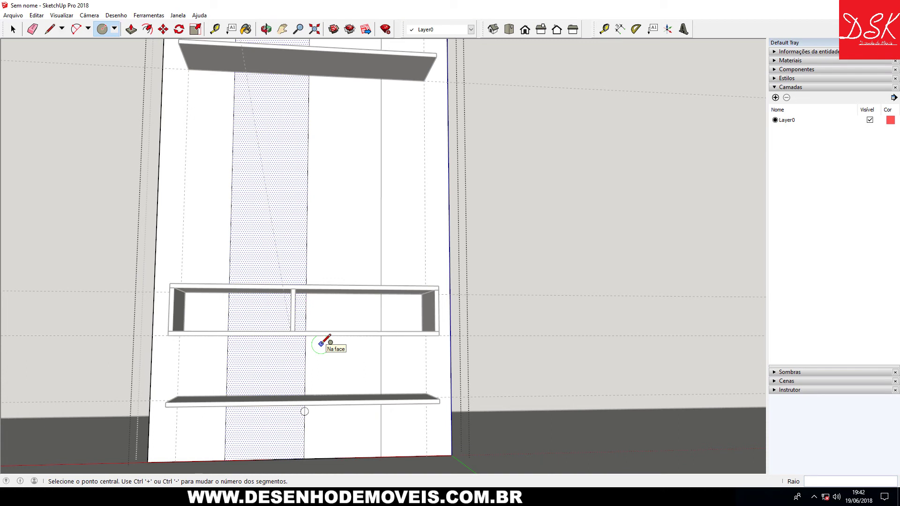
pyautogui.click(307, 181)
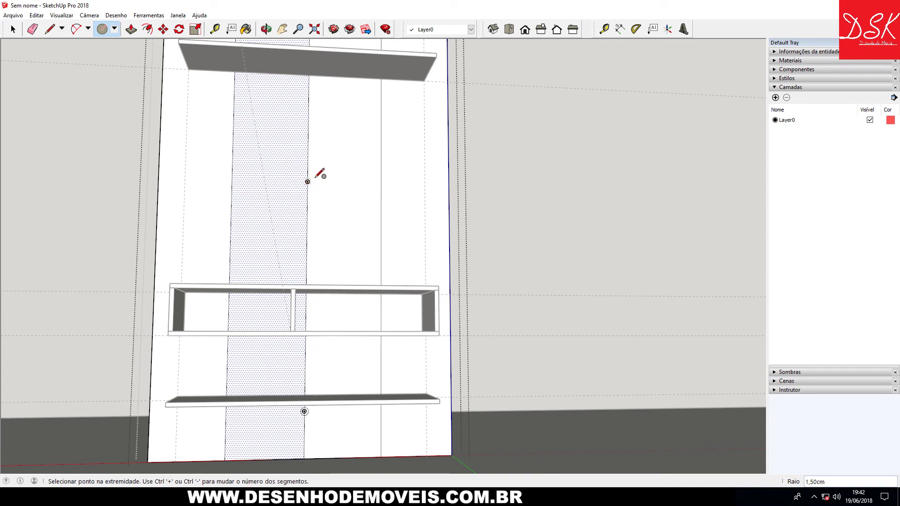
pyautogui.click(316, 178)
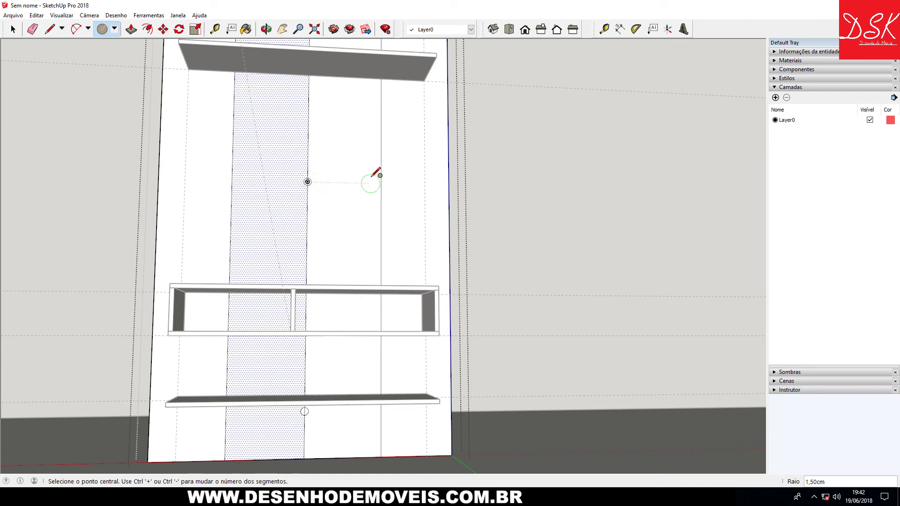
pyautogui.moveTo(377, 172); pyautogui.dragTo(301, 225, button='middle')
pyautogui.scroll(3, 305, 161)
pyautogui.scroll(2, 304, 235)
pyautogui.scroll(2, 298, 223)
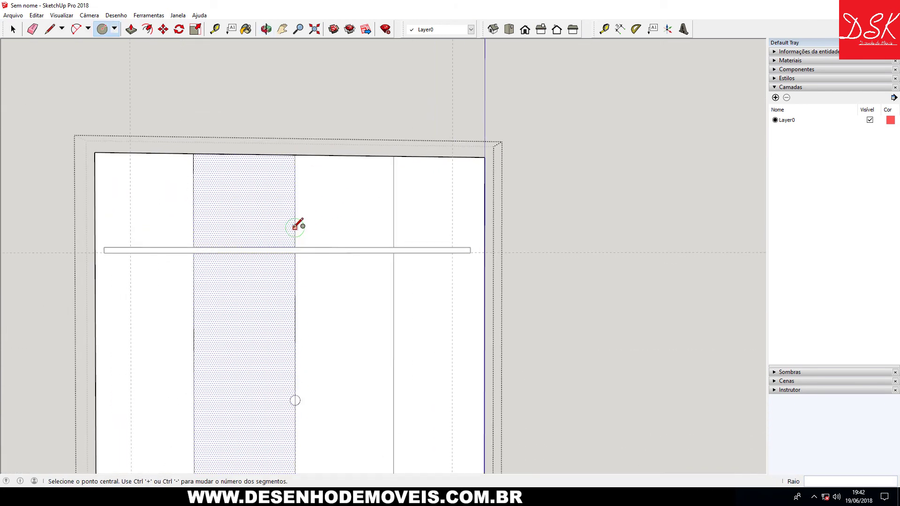
pyautogui.click(295, 233)
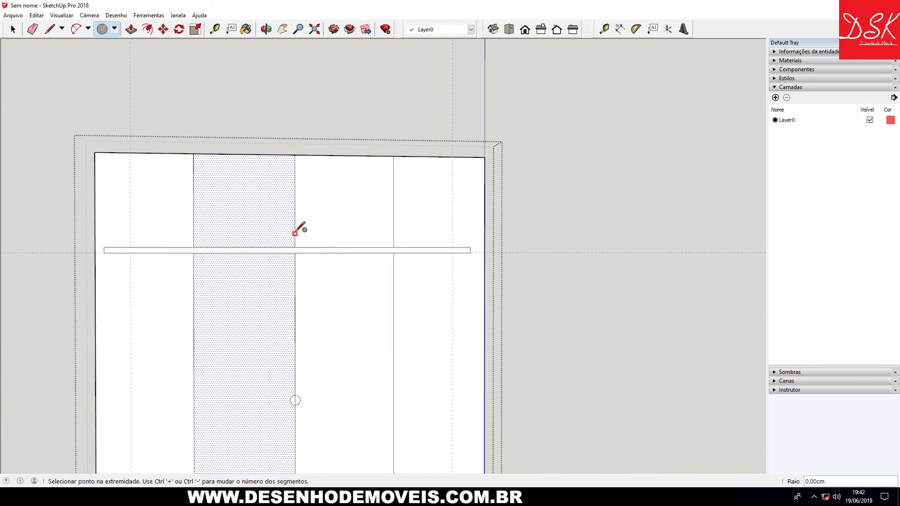
pyautogui.write('1,5')
pyautogui.click(300, 225)
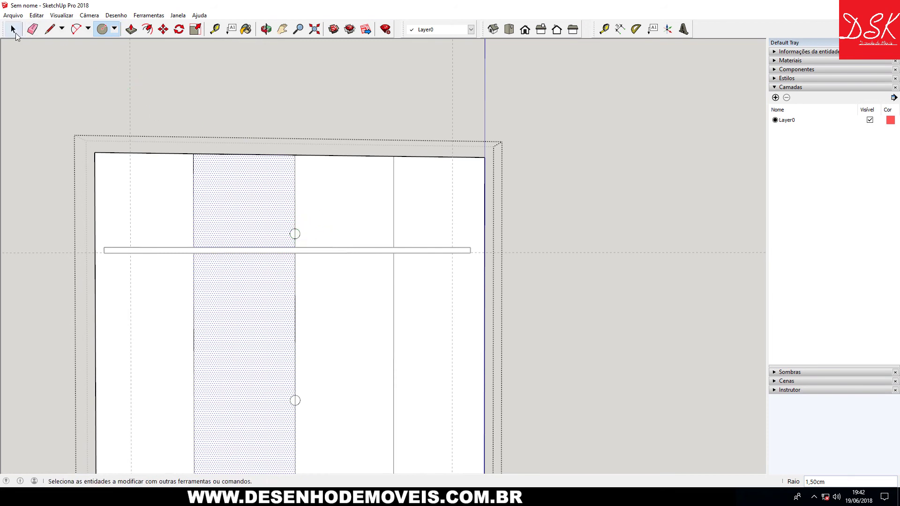
pyautogui.click(13, 30)
pyautogui.click(131, 29)
pyautogui.moveTo(315, 243)
pyautogui.mouseDown(button='middle')
pyautogui.moveTo(322, 287)
pyautogui.moveTo(293, 237)
pyautogui.mouseUp(button='middle')
pyautogui.scroll(1, 289, 234)
pyautogui.scroll(3, 290, 237)
pyautogui.scroll(2, 274, 218)
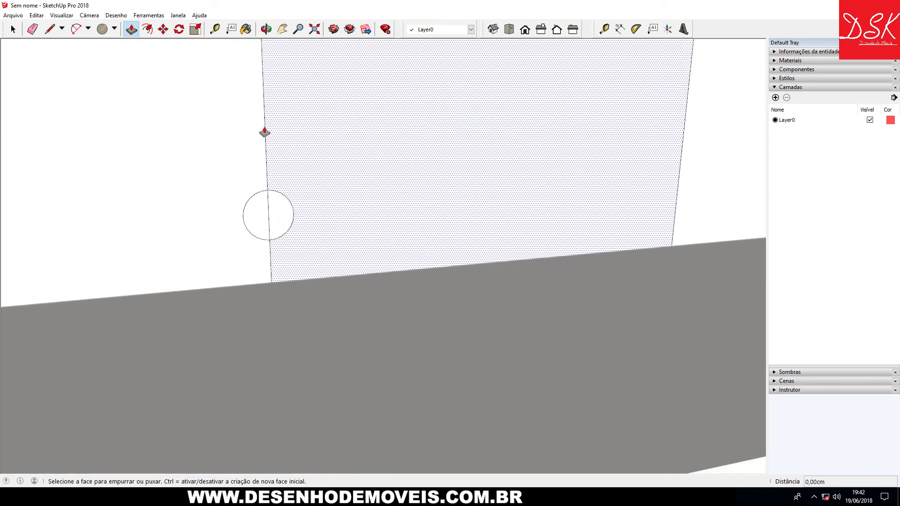
pyautogui.click(277, 219)
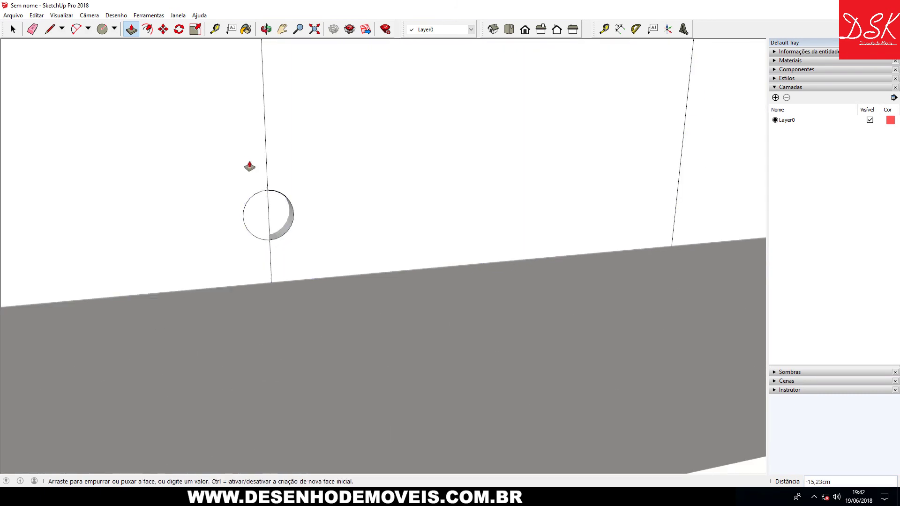
pyautogui.moveTo(259, 210)
pyautogui.mouseDown(button='middle')
pyautogui.moveTo(338, 305)
pyautogui.moveTo(339, 172)
pyautogui.mouseUp(button='middle')
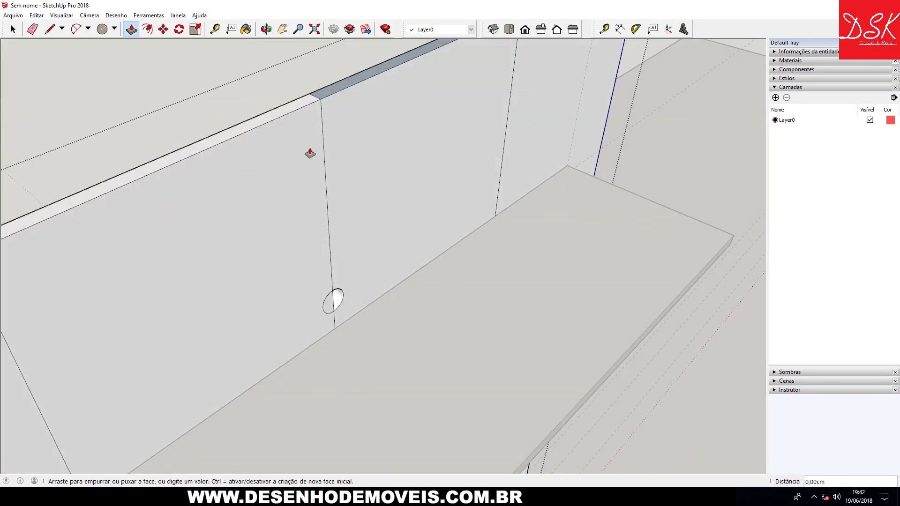
pyautogui.press('Return')
pyautogui.moveTo(337, 302)
pyautogui.mouseDown(button='middle')
pyautogui.moveTo(237, 227)
pyautogui.moveTo(260, 227)
pyautogui.moveTo(308, 305)
pyautogui.moveTo(253, 285)
pyautogui.mouseUp(button='middle')
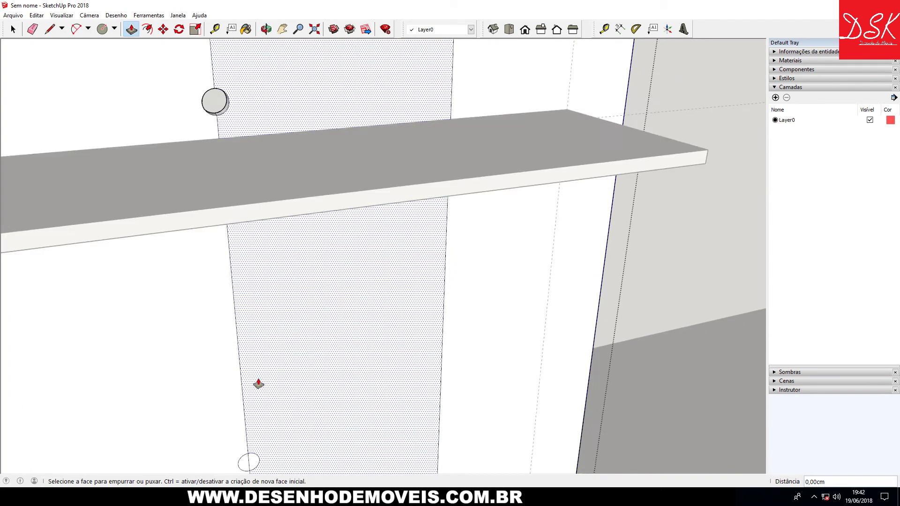
pyautogui.scroll(-3, 277, 375)
pyautogui.moveTo(278, 376)
pyautogui.mouseDown(button='middle')
pyautogui.moveTo(246, 272)
pyautogui.moveTo(223, 84)
pyautogui.moveTo(255, 181)
pyautogui.moveTo(223, 175)
pyautogui.mouseUp(button='middle')
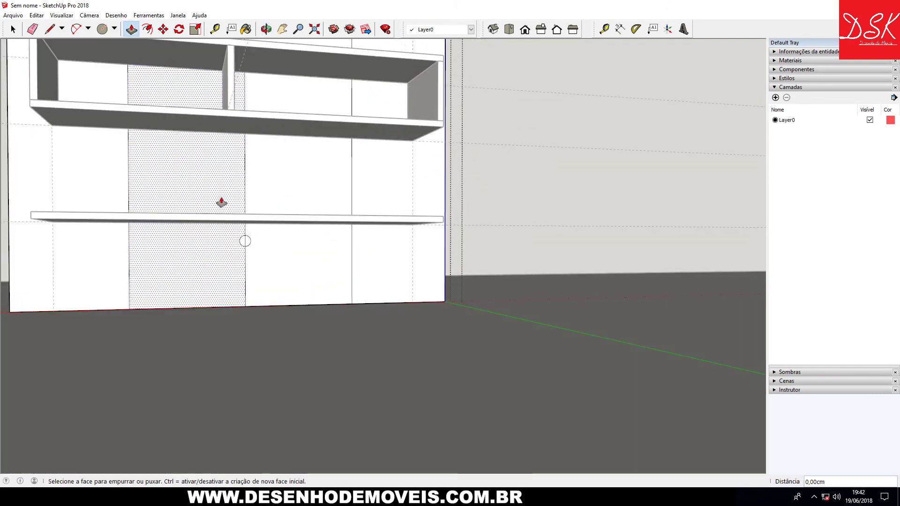
pyautogui.scroll(-3, 246, 243)
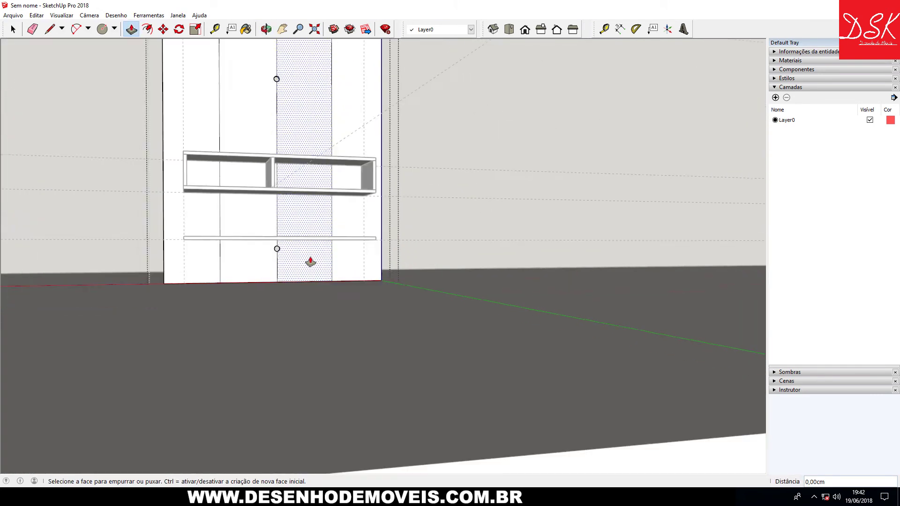
pyautogui.scroll(-2, 308, 261)
pyautogui.moveTo(266, 275); pyautogui.dragTo(338, 276, button='middle')
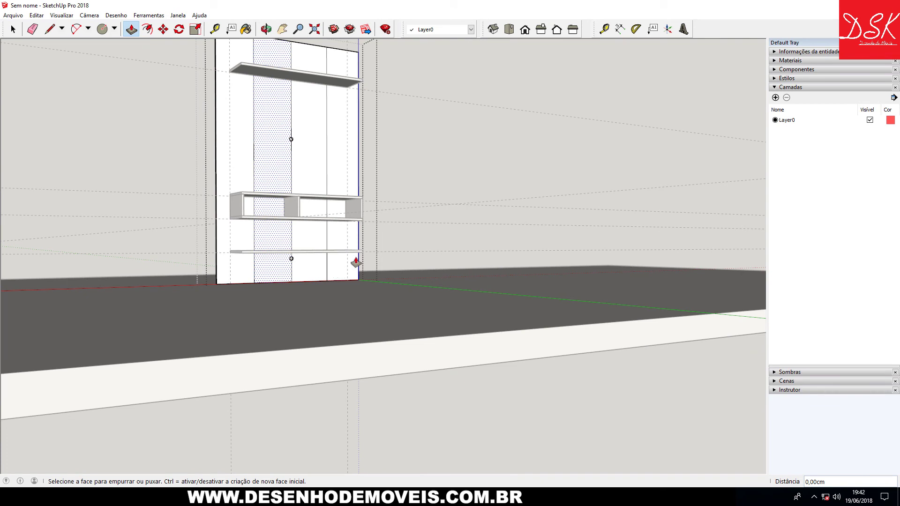
pyautogui.moveTo(346, 274); pyautogui.dragTo(356, 274, button='middle')
pyautogui.press('space')
pyautogui.moveTo(125, 107)
pyautogui.mouseDown(button='middle')
pyautogui.moveTo(325, 157)
pyautogui.moveTo(421, 207)
pyautogui.moveTo(201, 235)
pyautogui.moveTo(351, 174)
pyautogui.mouseUp(button='middle')
pyautogui.scroll(3, 351, 174)
pyautogui.moveTo(277, 168)
pyautogui.mouseDown(button='middle')
pyautogui.moveTo(321, 137)
pyautogui.moveTo(488, 161)
pyautogui.moveTo(370, 206)
pyautogui.moveTo(421, 214)
pyautogui.moveTo(319, 253)
pyautogui.mouseUp(button='middle')
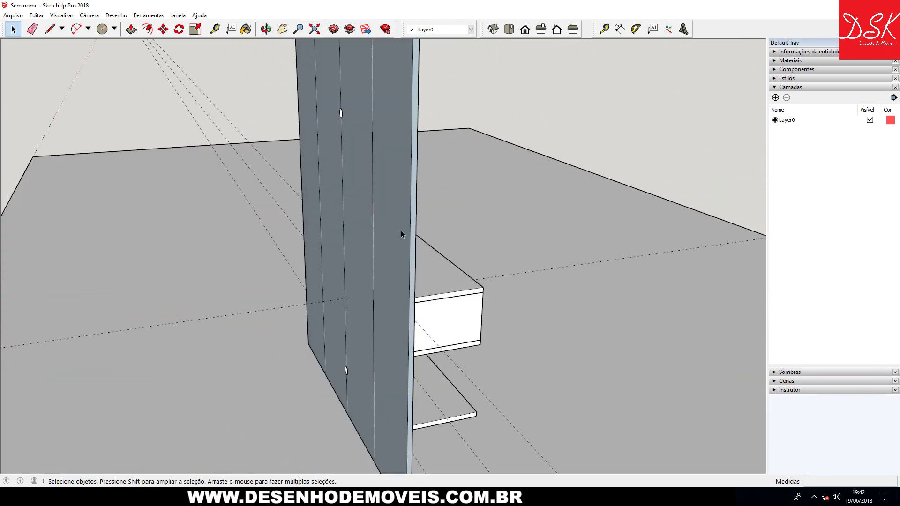
# - Inside the panel group, sink two vertical strips back about 1,25 cm
pyautogui.doubleClick(392, 191)
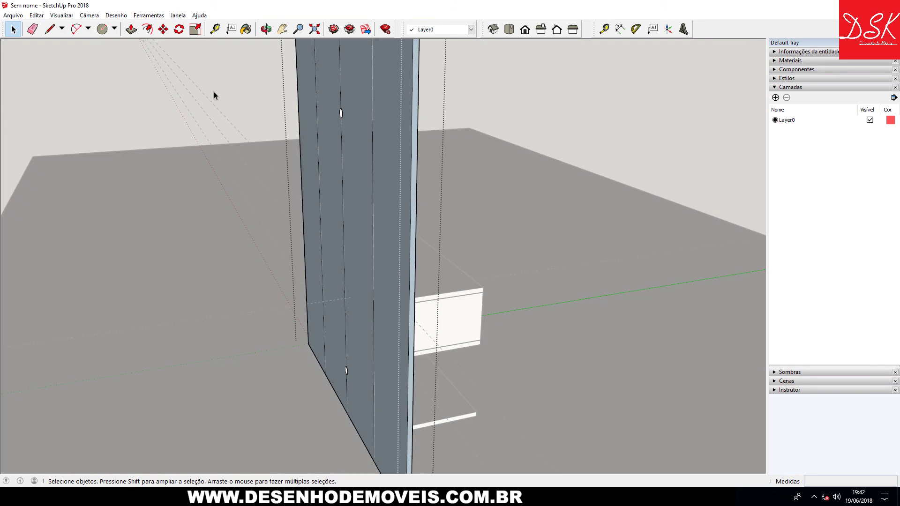
pyautogui.click(131, 29)
pyautogui.click(304, 138)
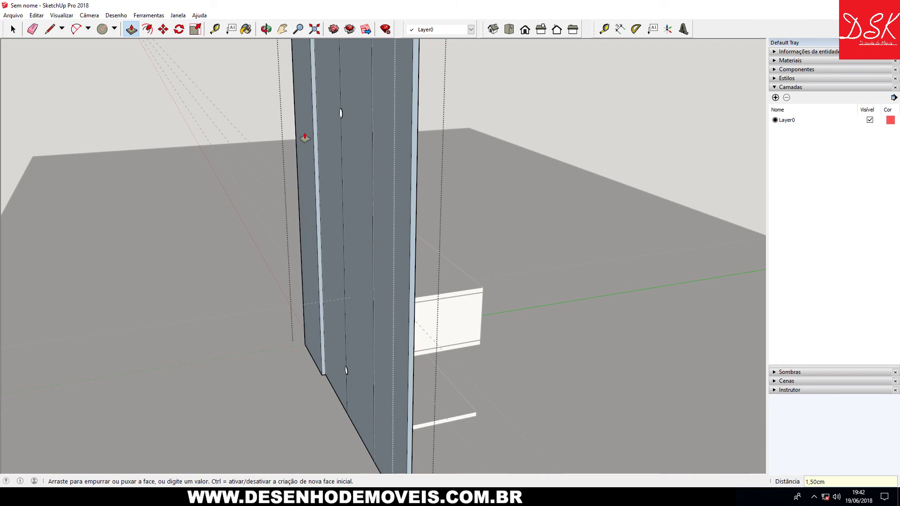
pyautogui.click(328, 157)
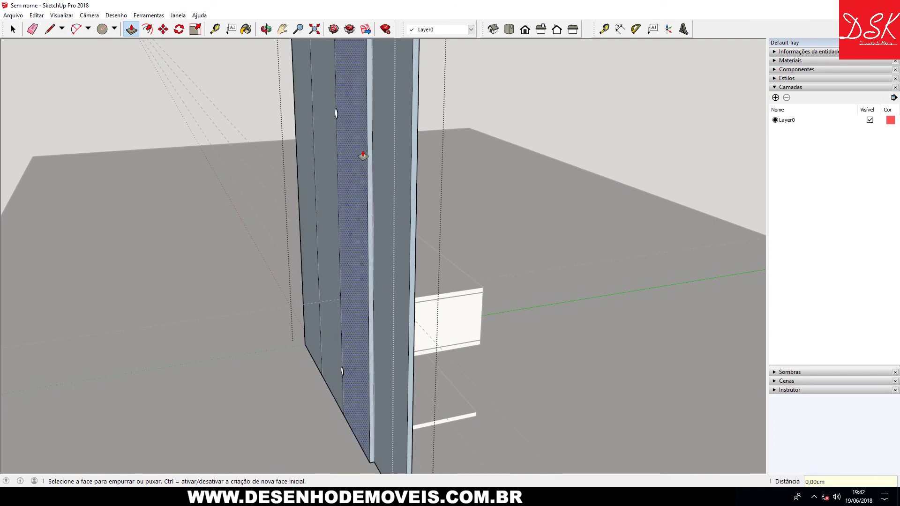
pyautogui.moveTo(339, 161)
pyautogui.mouseDown(button='middle')
pyautogui.moveTo(219, 189)
pyautogui.moveTo(352, 161)
pyautogui.moveTo(310, 176)
pyautogui.moveTo(320, 173)
pyautogui.moveTo(261, 162)
pyautogui.moveTo(312, 161)
pyautogui.moveTo(270, 206)
pyautogui.moveTo(342, 154)
pyautogui.mouseUp(button='middle')
pyautogui.moveTo(295, 195); pyautogui.dragTo(327, 186, button='middle')
pyautogui.click(327, 177)
pyautogui.click(328, 176)
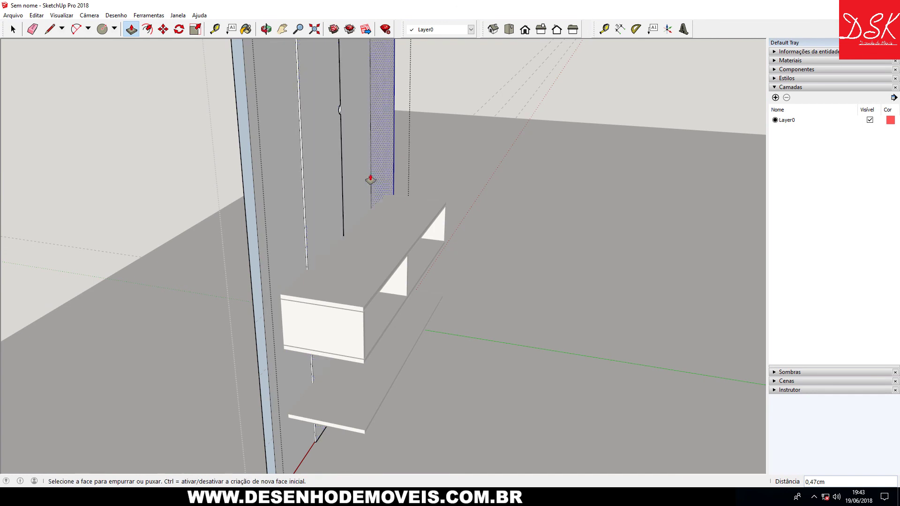
# - Orbit around the slatted panel and settle on an upright view of the whole panel
pyautogui.moveTo(362, 173)
pyautogui.mouseDown(button='middle')
pyautogui.moveTo(394, 157)
pyautogui.moveTo(355, 168)
pyautogui.moveTo(294, 133)
pyautogui.moveTo(291, 157)
pyautogui.moveTo(305, 156)
pyautogui.moveTo(291, 130)
pyautogui.moveTo(347, 187)
pyautogui.moveTo(460, 146)
pyautogui.moveTo(522, 138)
pyautogui.moveTo(502, 225)
pyautogui.mouseUp(button='middle')
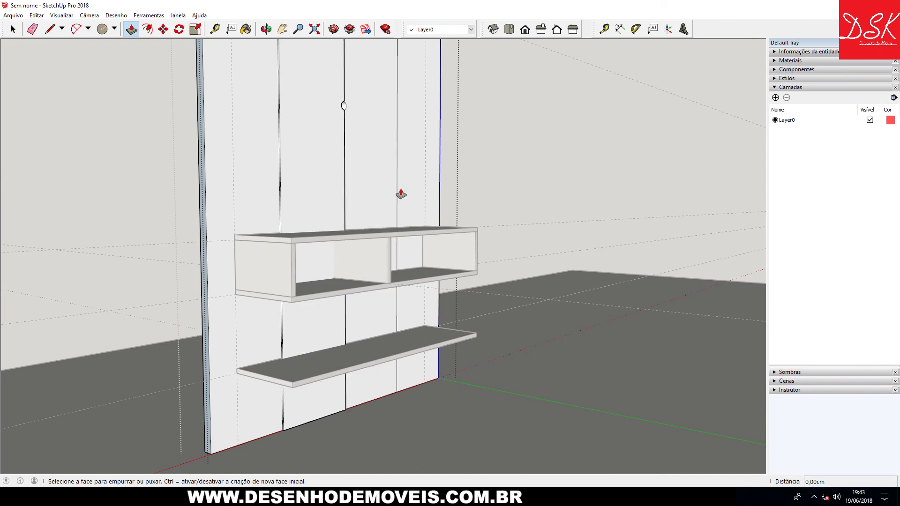
pyautogui.moveTo(390, 195)
pyautogui.mouseDown(button='middle')
pyautogui.moveTo(445, 292)
pyautogui.moveTo(343, 237)
pyautogui.mouseUp(button='middle')
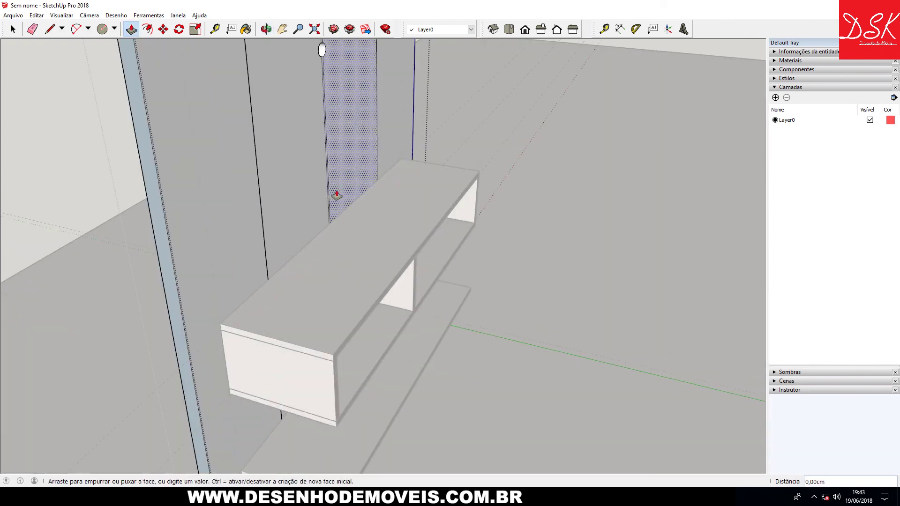
pyautogui.moveTo(336, 183)
pyautogui.mouseDown(button='middle')
pyautogui.moveTo(428, 162)
pyautogui.moveTo(452, 146)
pyautogui.moveTo(281, 211)
pyautogui.moveTo(260, 148)
pyautogui.moveTo(367, 390)
pyautogui.moveTo(364, 261)
pyautogui.moveTo(187, 265)
pyautogui.moveTo(288, 211)
pyautogui.moveTo(261, 217)
pyautogui.moveTo(342, 288)
pyautogui.moveTo(233, 297)
pyautogui.moveTo(518, 312)
pyautogui.mouseUp(button='middle')
pyautogui.press('p')
pyautogui.moveTo(217, 152)
pyautogui.mouseDown(button='middle')
pyautogui.moveTo(351, 237)
pyautogui.moveTo(142, 131)
pyautogui.moveTo(365, 207)
pyautogui.moveTo(313, 249)
pyautogui.moveTo(426, 267)
pyautogui.moveTo(370, 236)
pyautogui.moveTo(354, 267)
pyautogui.moveTo(424, 342)
pyautogui.moveTo(408, 281)
pyautogui.moveTo(376, 265)
pyautogui.moveTo(309, 262)
pyautogui.moveTo(318, 235)
pyautogui.moveTo(346, 248)
pyautogui.moveTo(458, 261)
pyautogui.mouseUp(button='middle')
pyautogui.press('space')
pyautogui.scroll(-3, 192, 197)
pyautogui.scroll(-3, 275, 275)
pyautogui.moveTo(326, 205)
pyautogui.mouseDown(button='middle')
pyautogui.moveTo(300, 234)
pyautogui.moveTo(247, 203)
pyautogui.moveTo(190, 227)
pyautogui.moveTo(190, 205)
pyautogui.moveTo(153, 242)
pyautogui.moveTo(187, 142)
pyautogui.moveTo(94, 161)
pyautogui.moveTo(357, 229)
pyautogui.moveTo(227, 234)
pyautogui.mouseUp(button='middle')
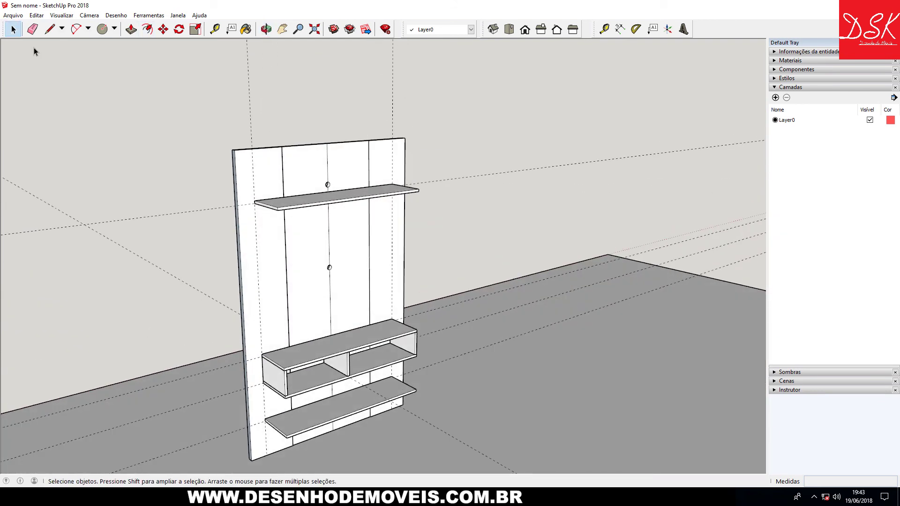
pyautogui.click(32, 29)
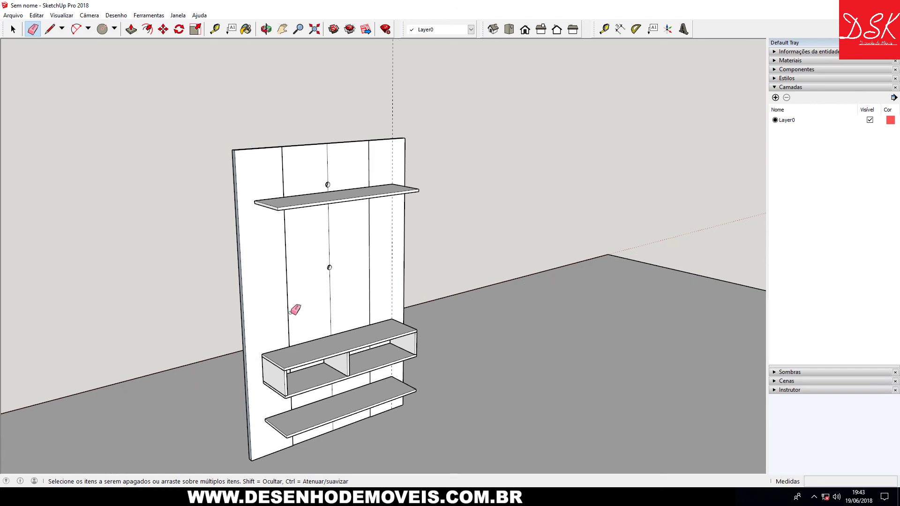
pyautogui.moveTo(458, 216)
pyautogui.mouseDown(button='middle')
pyautogui.moveTo(479, 213)
pyautogui.moveTo(422, 217)
pyautogui.moveTo(420, 311)
pyautogui.moveTo(284, 220)
pyautogui.mouseUp(button='middle')
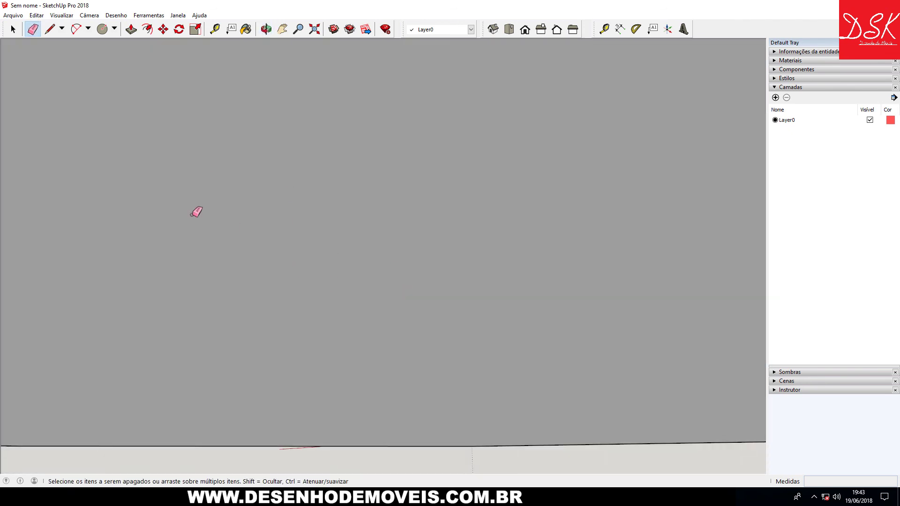
pyautogui.moveTo(195, 212); pyautogui.dragTo(355, 176, button='middle')
pyautogui.click(316, 29)
pyautogui.moveTo(311, 231)
pyautogui.mouseDown(button='middle')
pyautogui.moveTo(338, 255)
pyautogui.moveTo(350, 152)
pyautogui.mouseUp(button='middle')
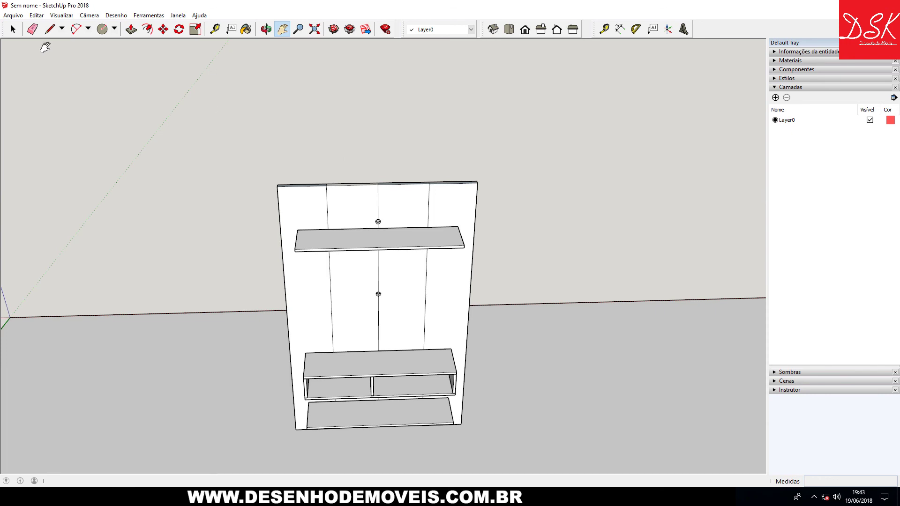
pyautogui.press('space')
pyautogui.moveTo(205, 185)
pyautogui.mouseDown(button='middle')
pyautogui.moveTo(466, 249)
pyautogui.moveTo(427, 232)
pyautogui.mouseUp(button='middle')
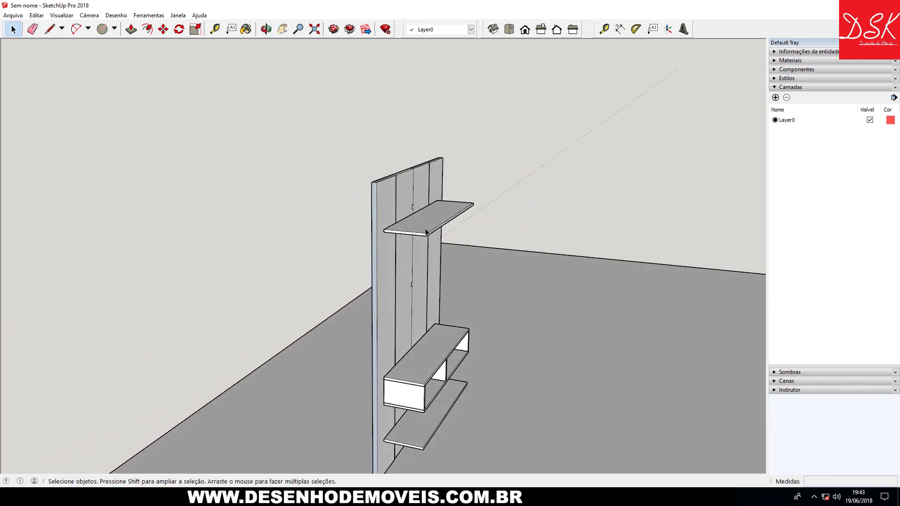
# - Inside the top shelf group, push its end face in by 6,10 cm
pyautogui.doubleClick(426, 232)
pyautogui.scroll(3, 426, 232)
pyautogui.scroll(2, 438, 243)
pyautogui.scroll(2, 438, 243)
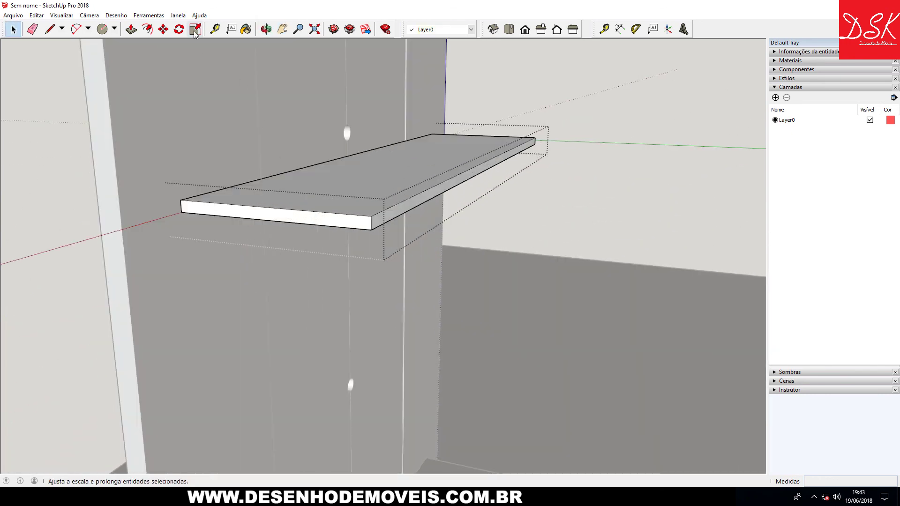
pyautogui.click(131, 29)
pyautogui.click(385, 219)
pyautogui.click(328, 212)
pyautogui.scroll(-5, 381, 175)
pyautogui.scroll(-1, 365, 207)
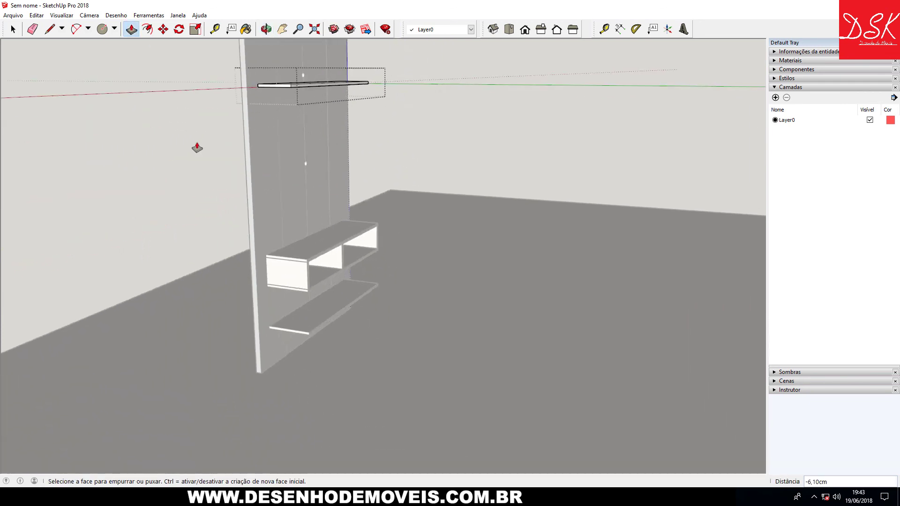
pyautogui.moveTo(196, 148); pyautogui.dragTo(237, 108, button='middle')
pyautogui.press('space')
# - Orbit around the panel from side to front, briefly selecting its geometry, then deselect
pyautogui.moveTo(115, 84)
pyautogui.mouseDown(button='middle')
pyautogui.moveTo(253, 147)
pyautogui.moveTo(278, 136)
pyautogui.moveTo(330, 187)
pyautogui.mouseUp(button='middle')
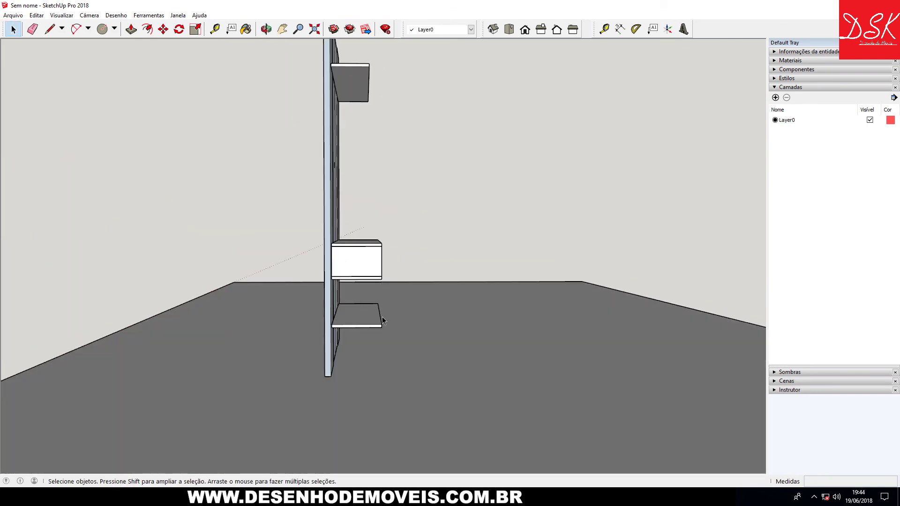
pyautogui.moveTo(382, 320); pyautogui.dragTo(326, 293, button='middle')
pyautogui.moveTo(345, 240)
pyautogui.mouseDown(button='middle')
pyautogui.moveTo(261, 225)
pyautogui.moveTo(442, 231)
pyautogui.moveTo(345, 255)
pyautogui.moveTo(510, 255)
pyautogui.moveTo(440, 269)
pyautogui.moveTo(281, 257)
pyautogui.moveTo(333, 250)
pyautogui.mouseUp(button='middle')
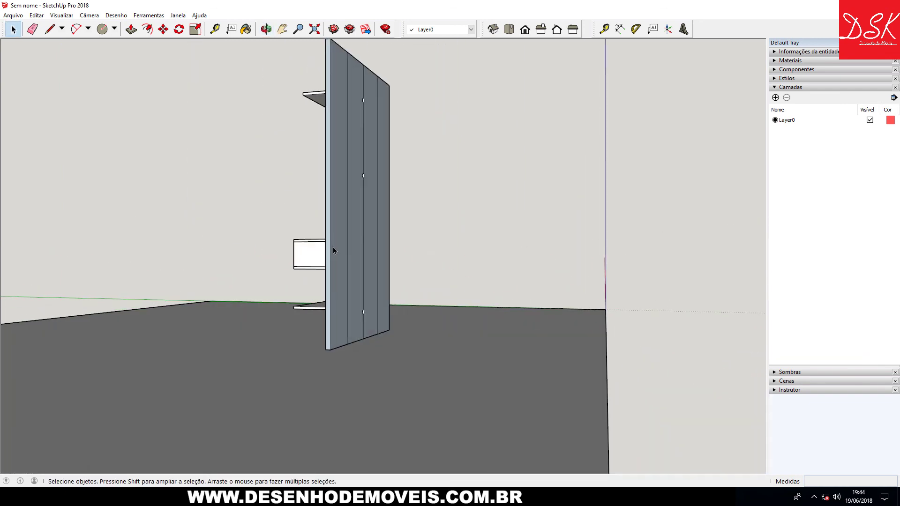
pyautogui.moveTo(326, 183); pyautogui.dragTo(328, 98, button='middle')
pyautogui.tripleClick(393, 89)
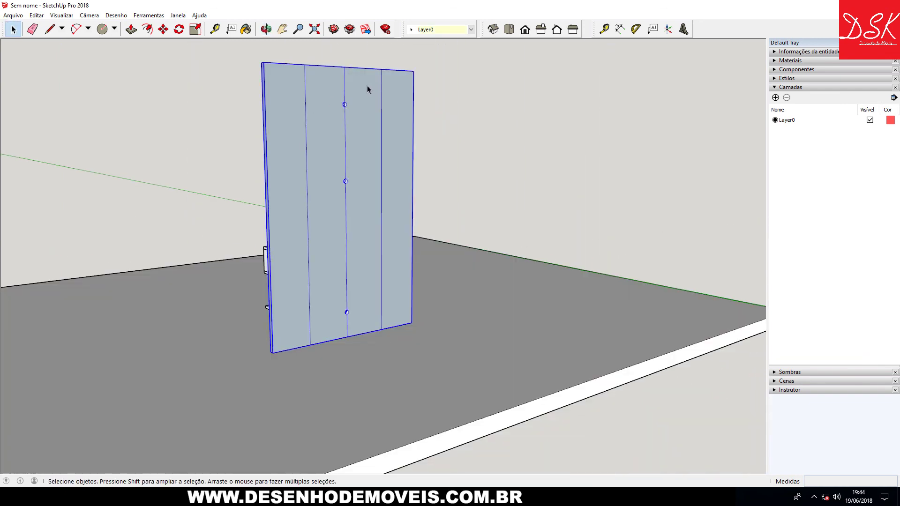
pyautogui.moveTo(270, 190)
pyautogui.mouseDown(button='middle')
pyautogui.moveTo(341, 257)
pyautogui.moveTo(396, 253)
pyautogui.mouseUp(button='middle')
pyautogui.moveTo(445, 274)
pyautogui.mouseDown(button='middle')
pyautogui.moveTo(462, 257)
pyautogui.moveTo(412, 275)
pyautogui.moveTo(432, 257)
pyautogui.moveTo(320, 274)
pyautogui.moveTo(417, 220)
pyautogui.moveTo(437, 281)
pyautogui.moveTo(478, 231)
pyautogui.moveTo(473, 300)
pyautogui.moveTo(361, 307)
pyautogui.mouseUp(button='middle')
pyautogui.scroll(-3, 474, 300)
pyautogui.click(475, 184)
# - Move the floor slab under the TV panel, then recentre and orbit to view from above
pyautogui.click(519, 326)
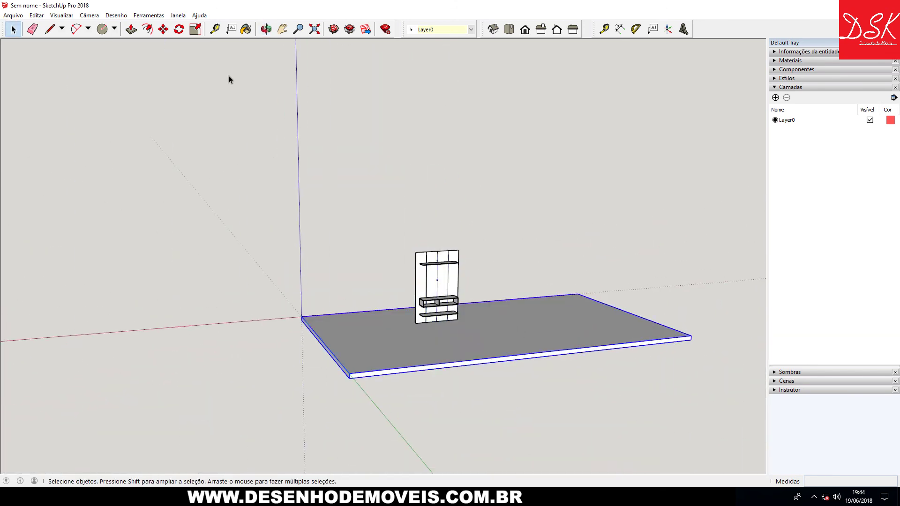
pyautogui.click(163, 29)
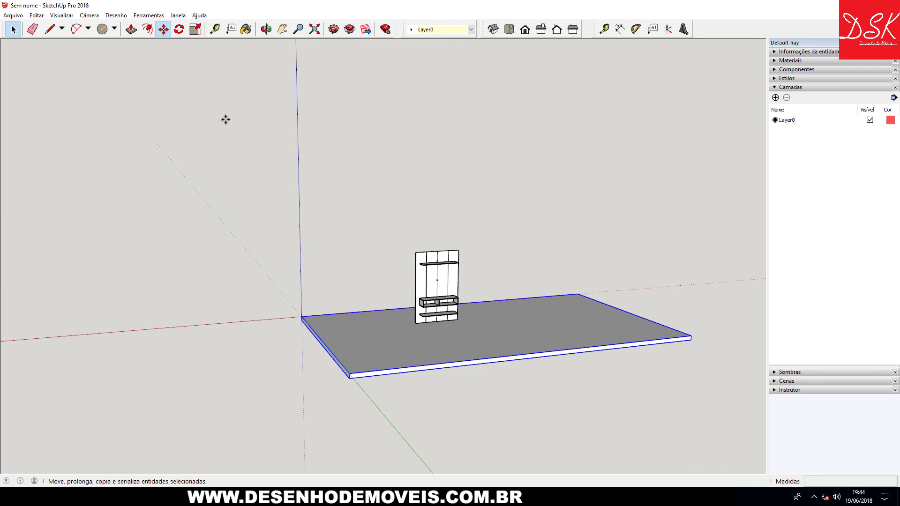
pyautogui.click(378, 360)
pyautogui.moveTo(372, 375)
pyautogui.mouseDown(button='middle')
pyautogui.moveTo(337, 312)
pyautogui.moveTo(251, 291)
pyautogui.moveTo(450, 327)
pyautogui.moveTo(381, 309)
pyautogui.mouseUp(button='middle')
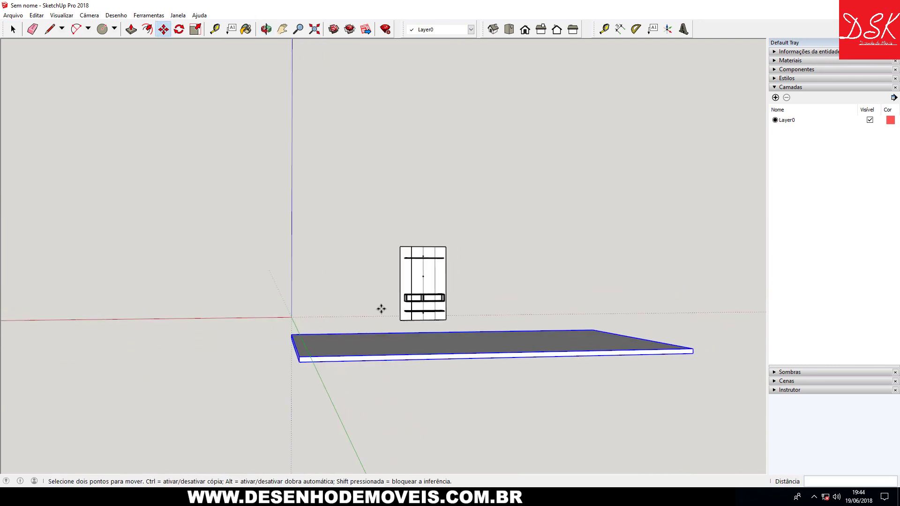
pyautogui.click(13, 29)
pyautogui.scroll(2, 164, 97)
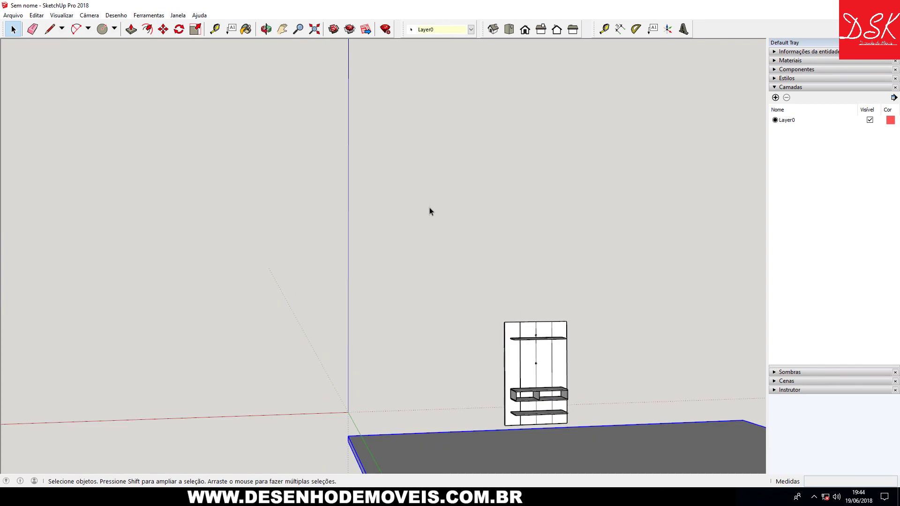
pyautogui.keyDown('shift'); pyautogui.moveTo(527, 273); pyautogui.dragTo(463, 294, button='middle'); pyautogui.keyUp('shift')
pyautogui.moveTo(384, 335)
pyautogui.mouseDown(button='middle')
pyautogui.moveTo(311, 293)
pyautogui.moveTo(403, 327)
pyautogui.moveTo(241, 354)
pyautogui.moveTo(239, 177)
pyautogui.moveTo(522, 185)
pyautogui.moveTo(449, 147)
pyautogui.mouseUp(button='middle')
pyautogui.press('f')
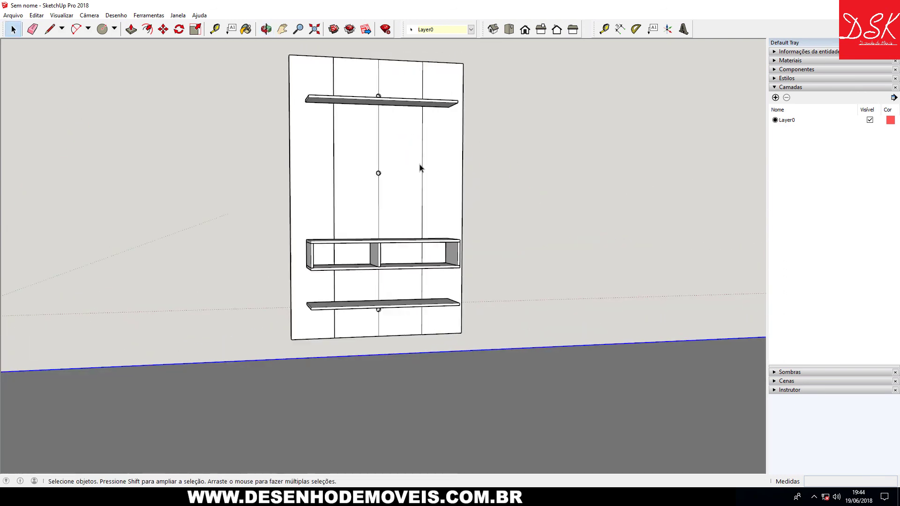
pyautogui.moveTo(366, 166); pyautogui.dragTo(285, 217, button='middle')
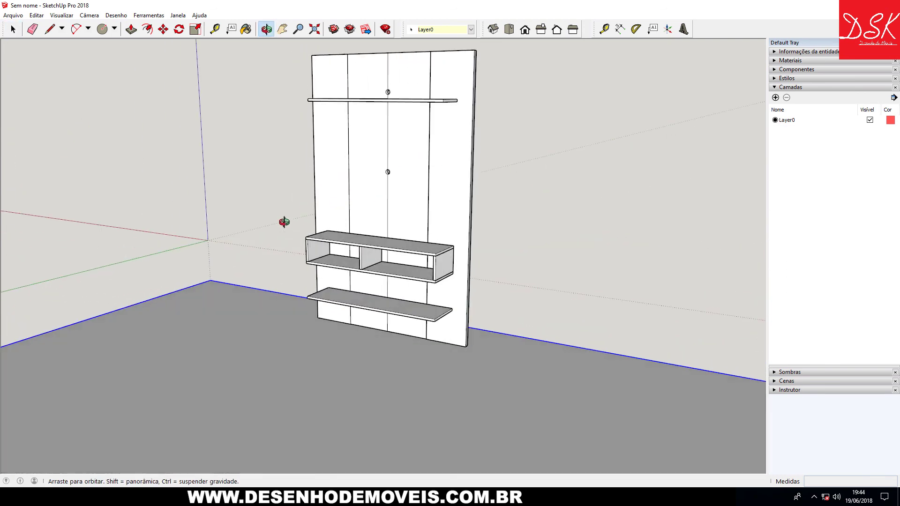
pyautogui.scroll(1, 339, 183)
pyautogui.scroll(2, 359, 175)
pyautogui.scroll(-2, 359, 175)
pyautogui.moveTo(288, 166)
pyautogui.mouseDown(button='middle')
pyautogui.moveTo(458, 205)
pyautogui.moveTo(415, 185)
pyautogui.moveTo(243, 217)
pyautogui.moveTo(600, 193)
pyautogui.moveTo(588, 175)
pyautogui.moveTo(538, 184)
pyautogui.moveTo(591, 195)
pyautogui.mouseUp(button='middle')
pyautogui.moveTo(568, 142); pyautogui.dragTo(609, 145, button='middle')
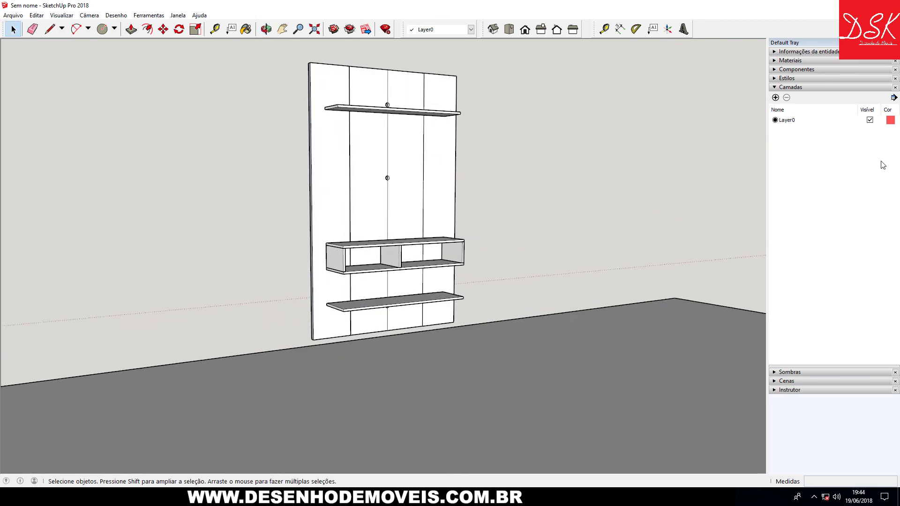